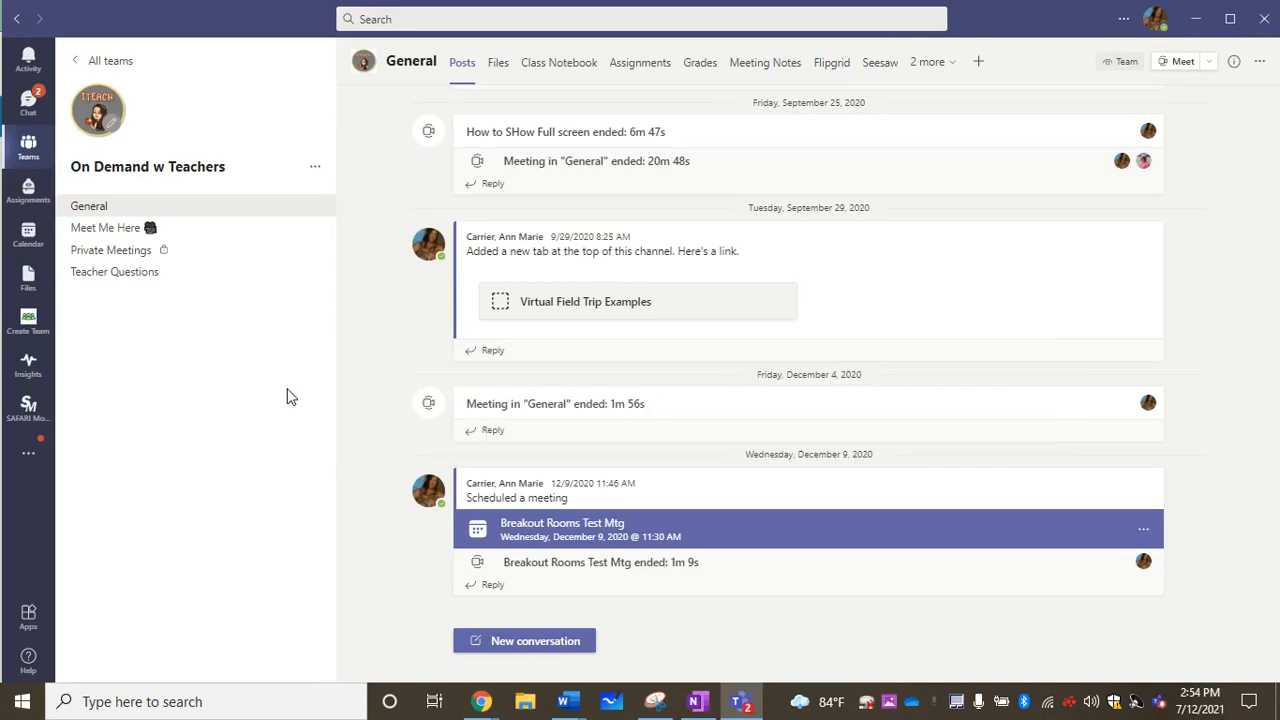
- Open the Class Notebook of the General channel in the On Demand w Teachers team
left_click(112, 61)
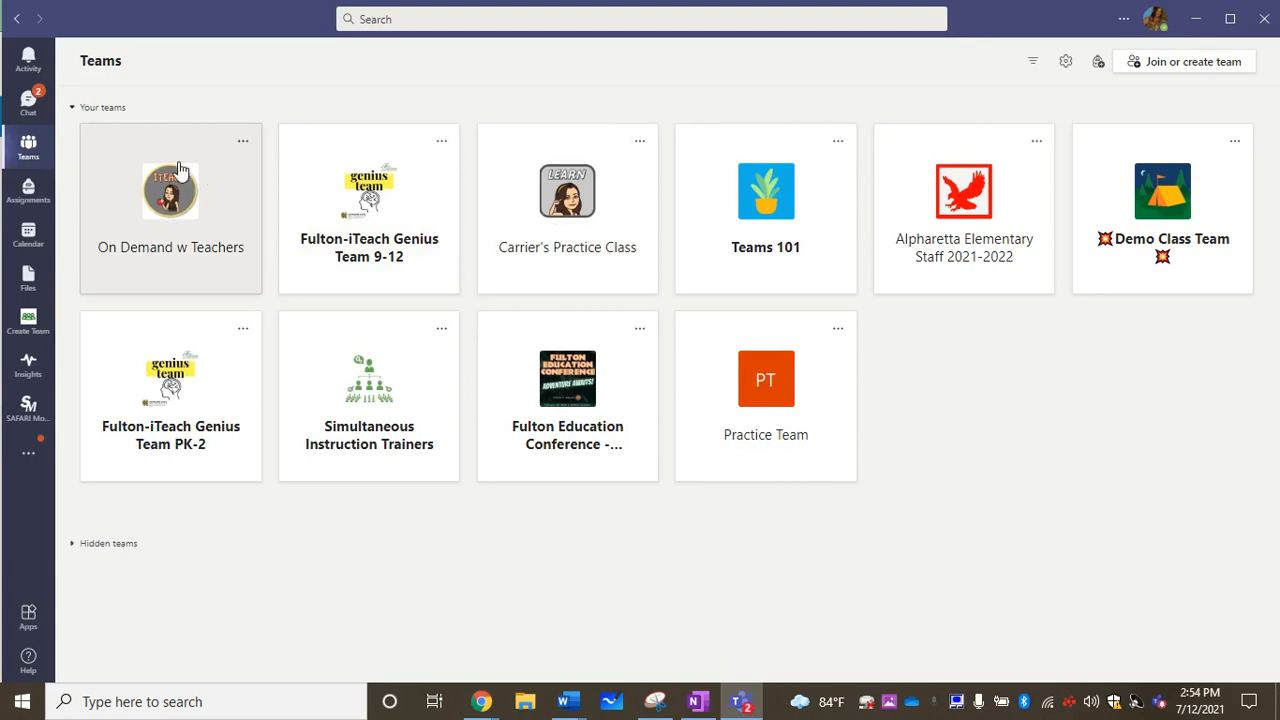
left_click(143, 206)
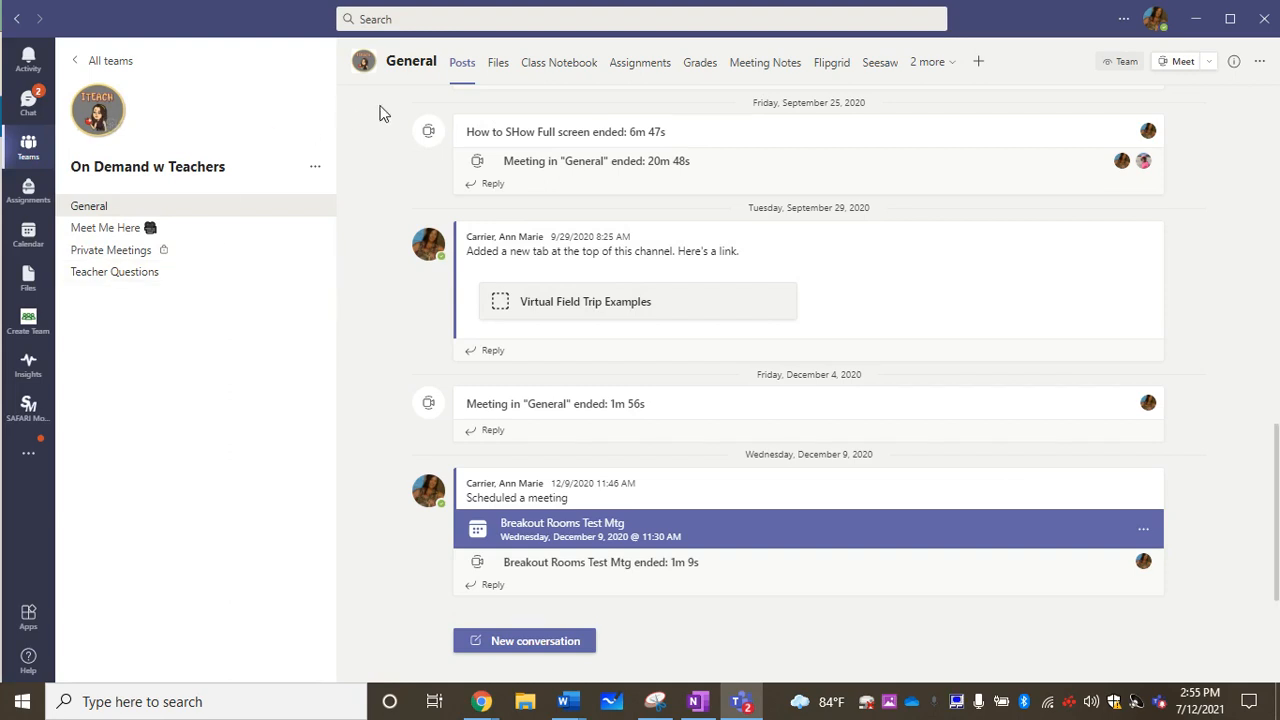
left_click(555, 66)
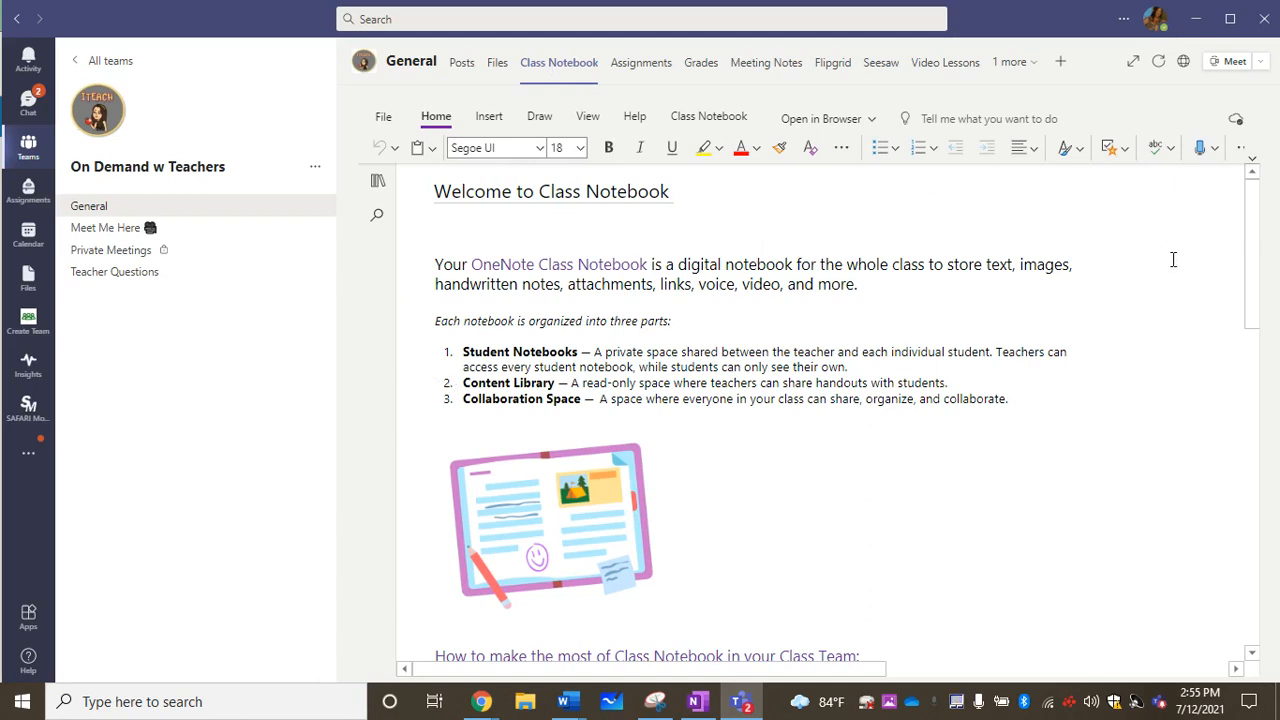
- Open the Practice page in the Test section of the notebook's Content Library
left_click(378, 187)
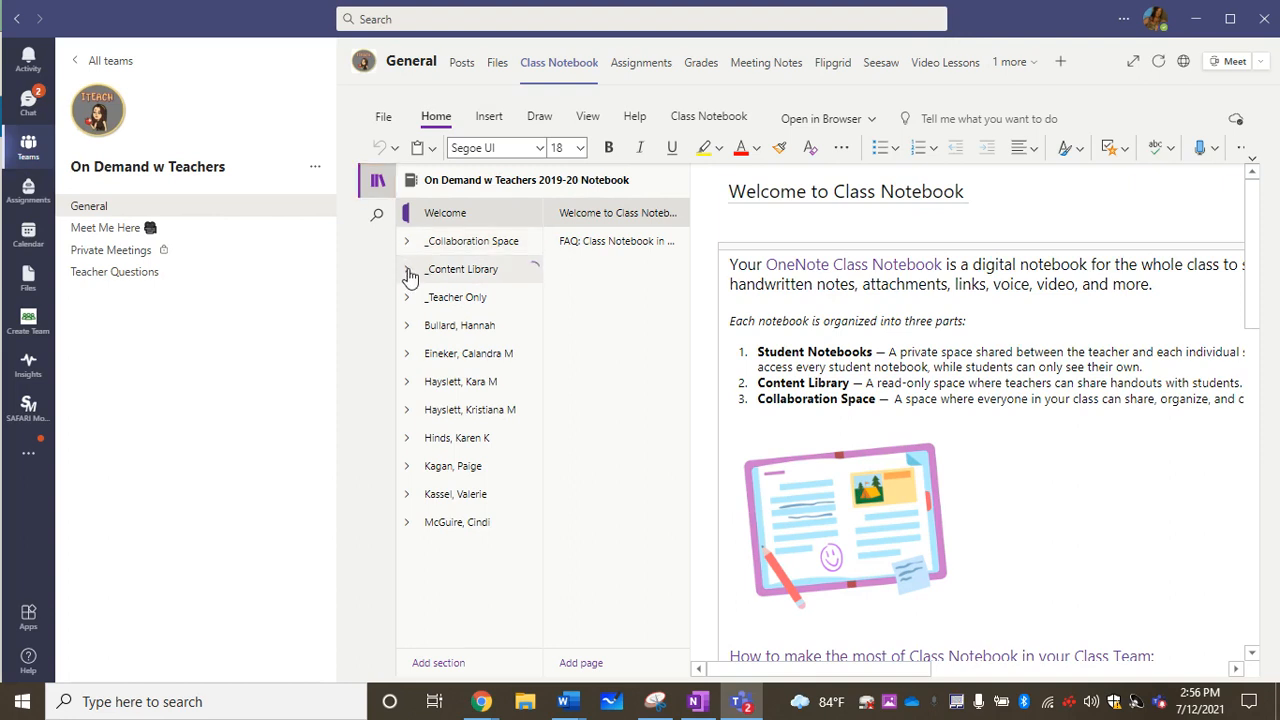
left_click(408, 270)
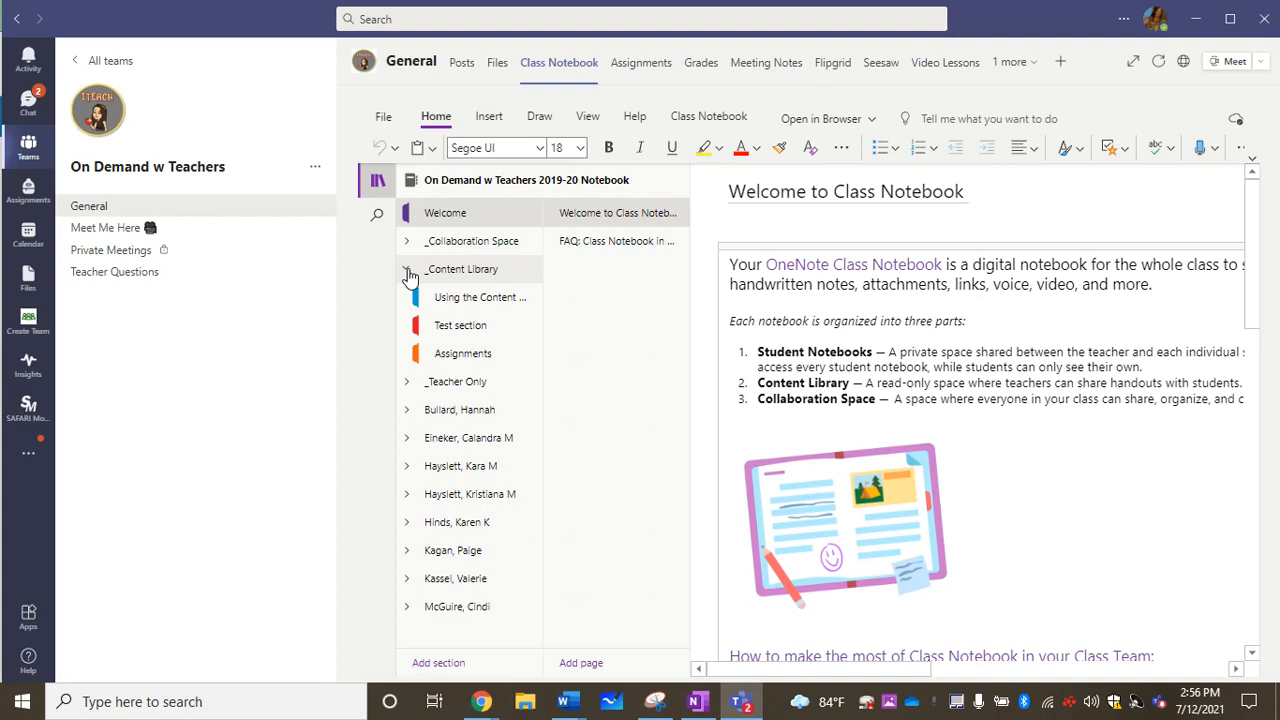
left_click(472, 330)
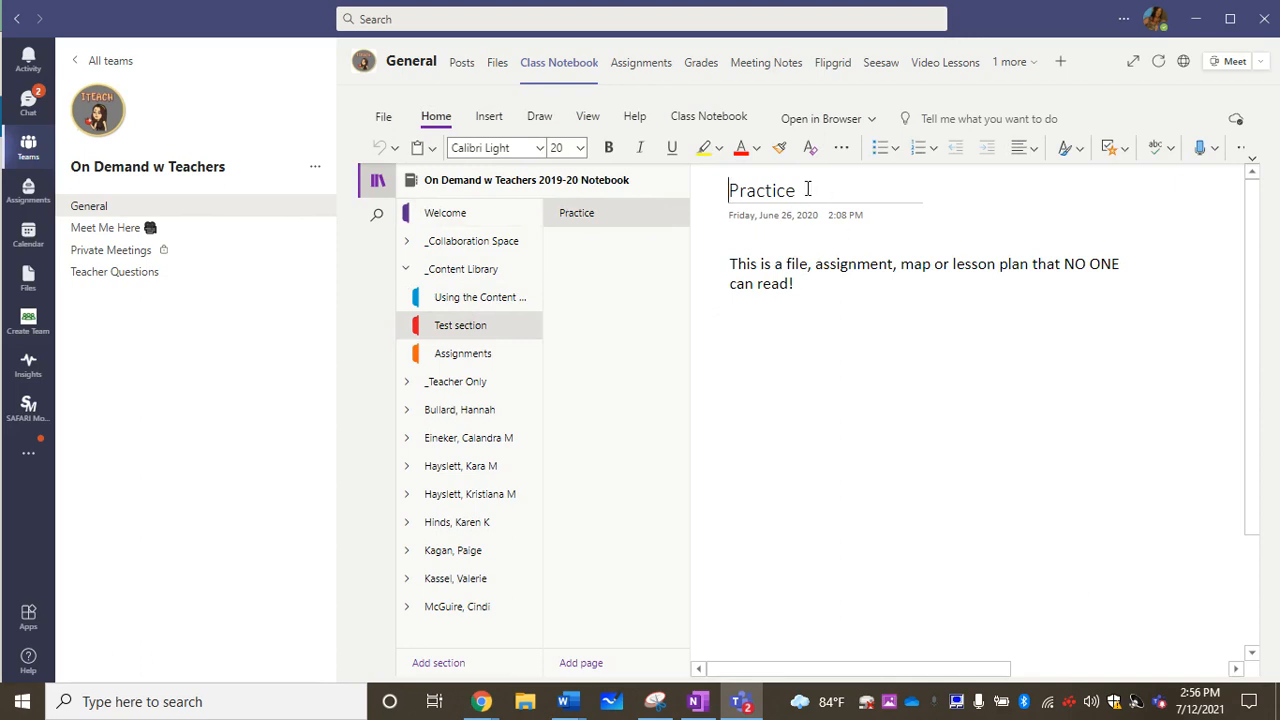
- Insert "All About Me Introduction Graphic" from Downloads as a file attachment below the Practice page's text
left_click(737, 343)
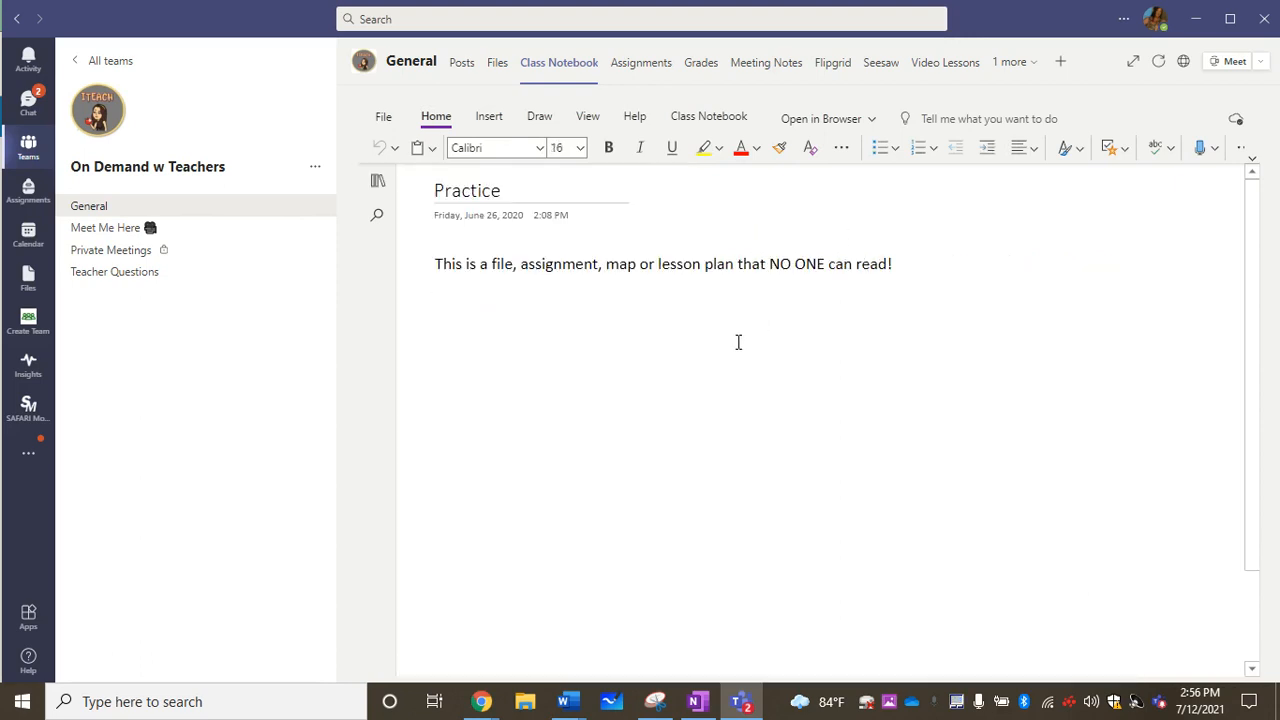
left_click(488, 118)
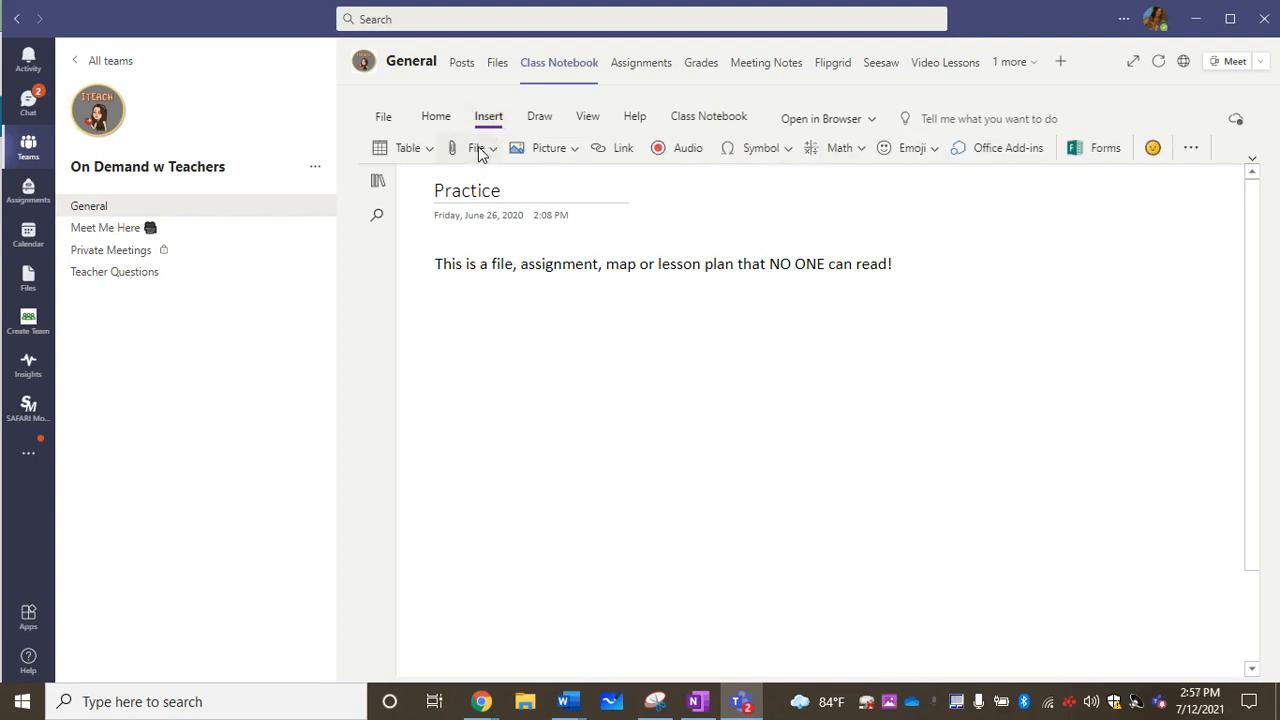
left_click(478, 150)
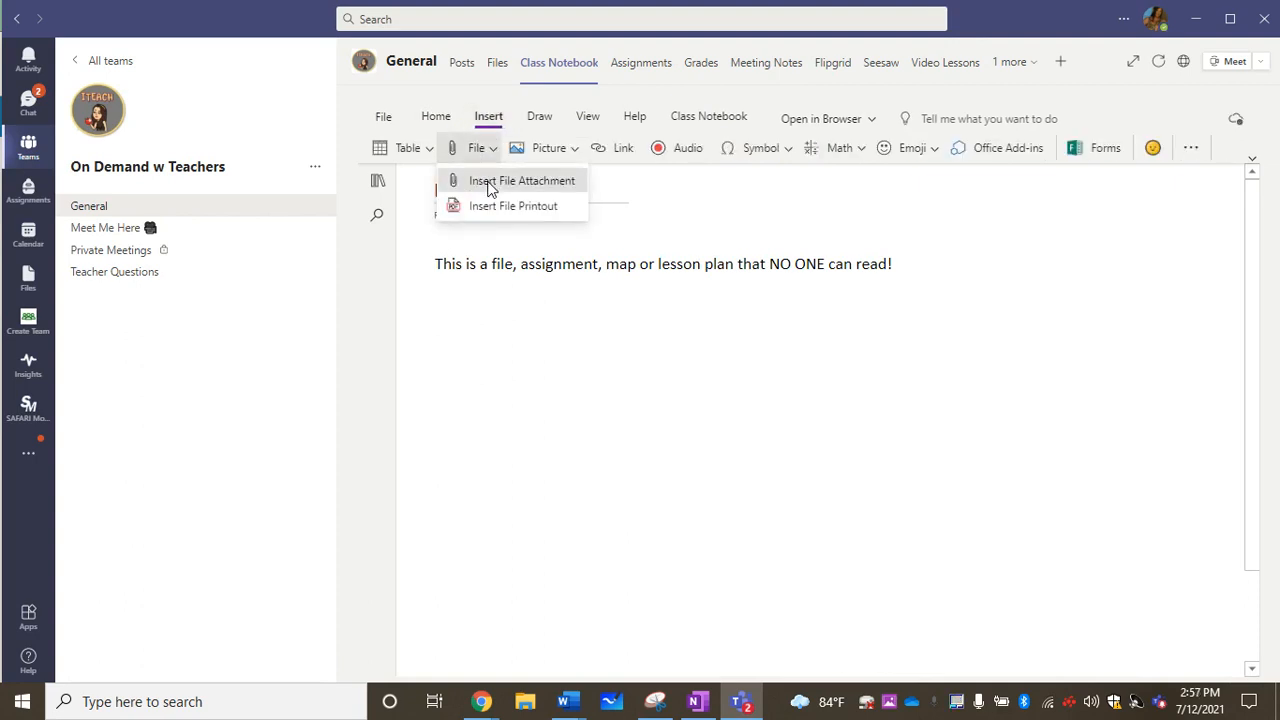
left_click(488, 183)
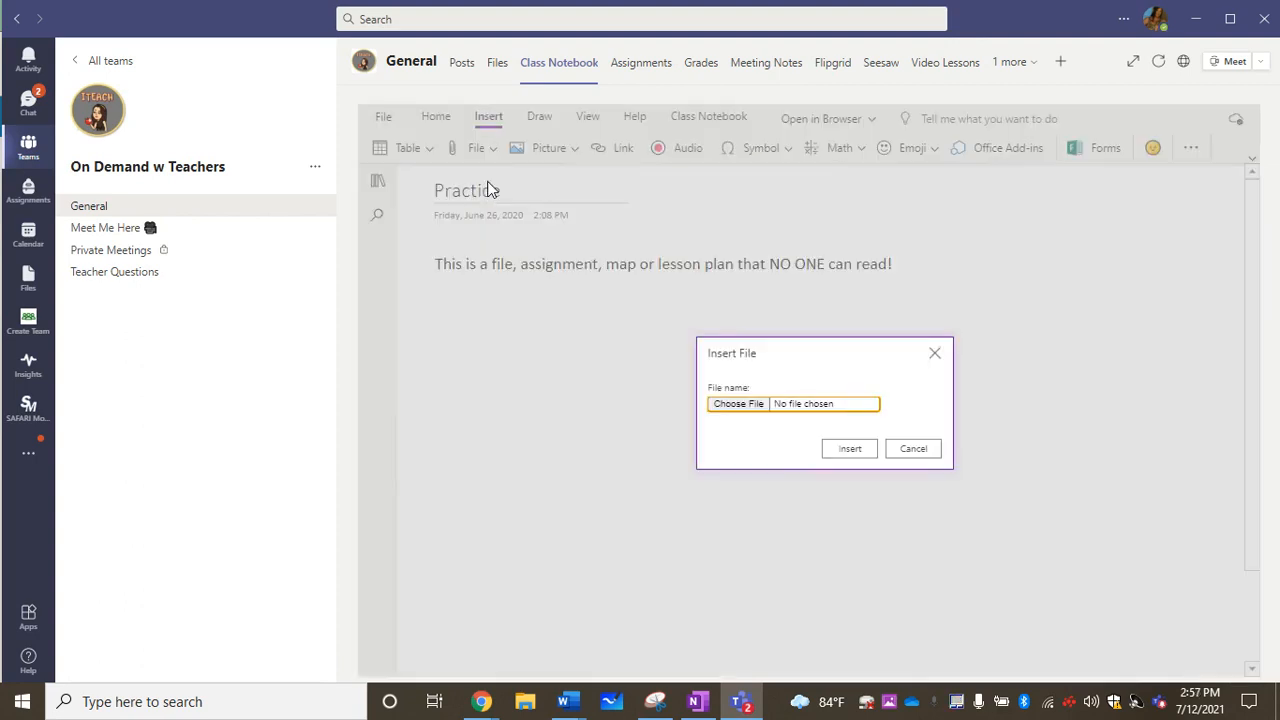
left_click(737, 408)
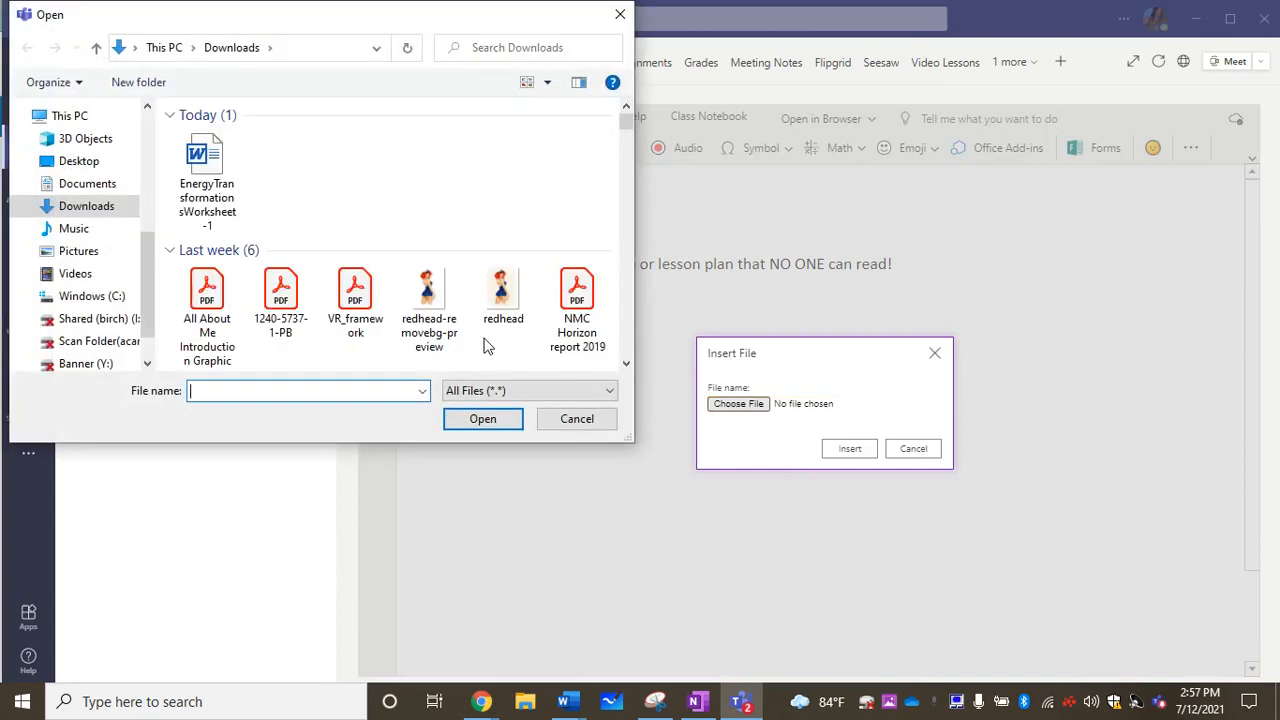
left_click(207, 290)
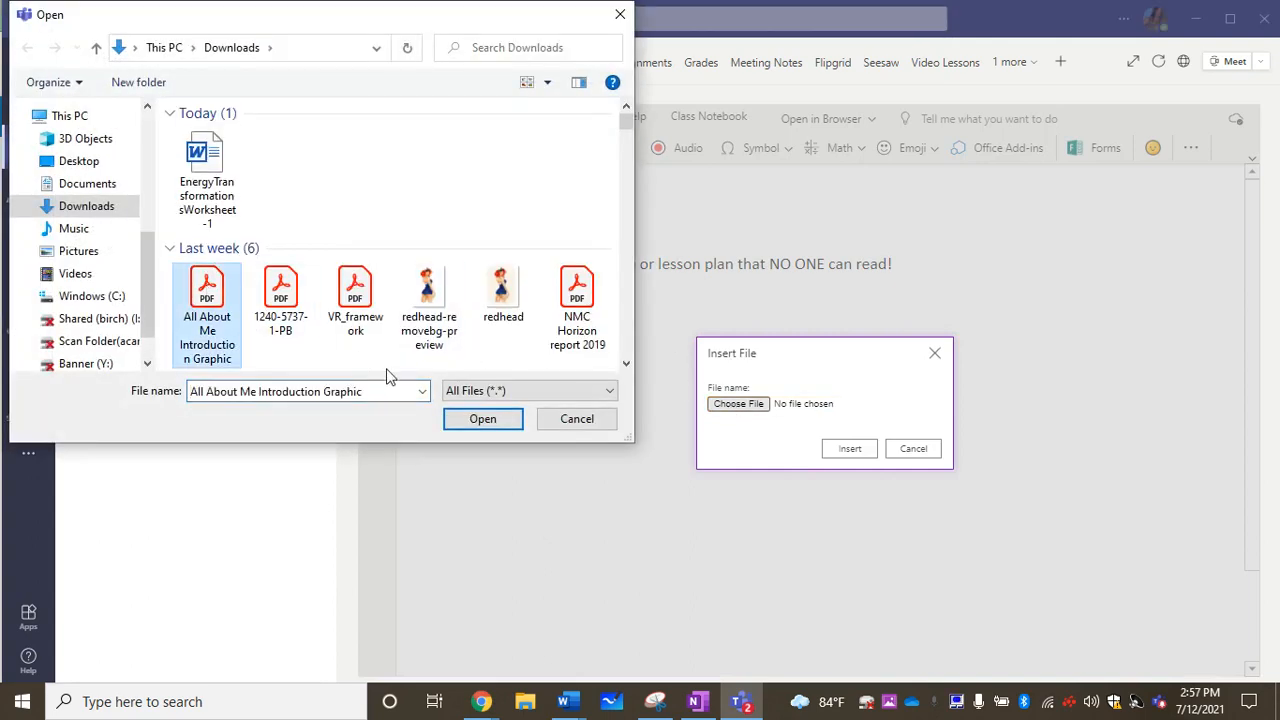
left_click(471, 419)
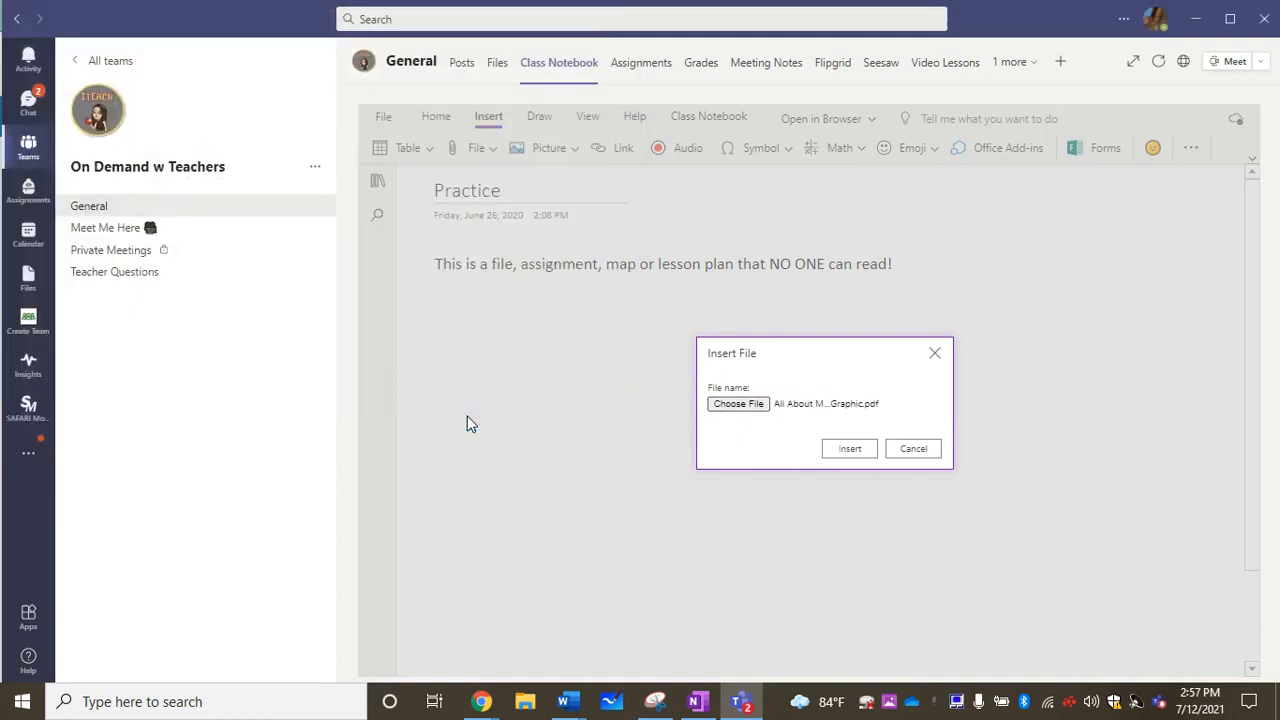
left_click(850, 449)
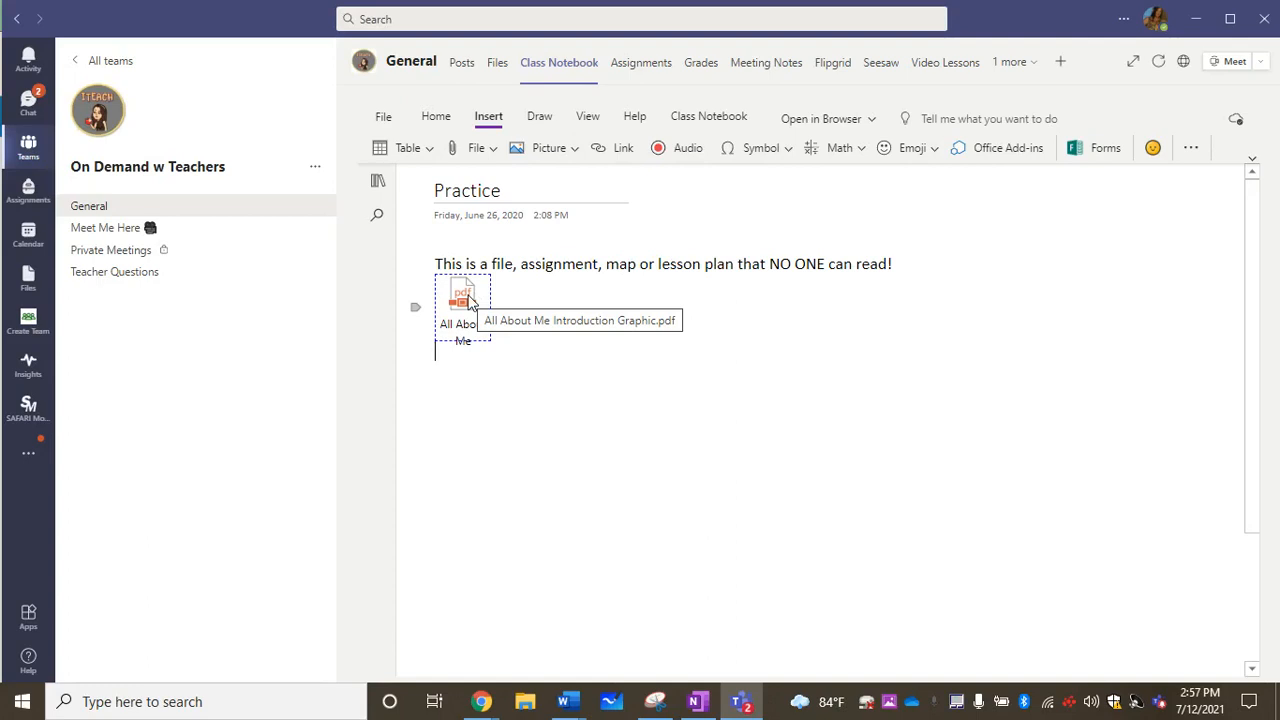
- Open the Practice page in the Content Library's Assignments section and place the cursor below the energy website link
left_click(377, 183)
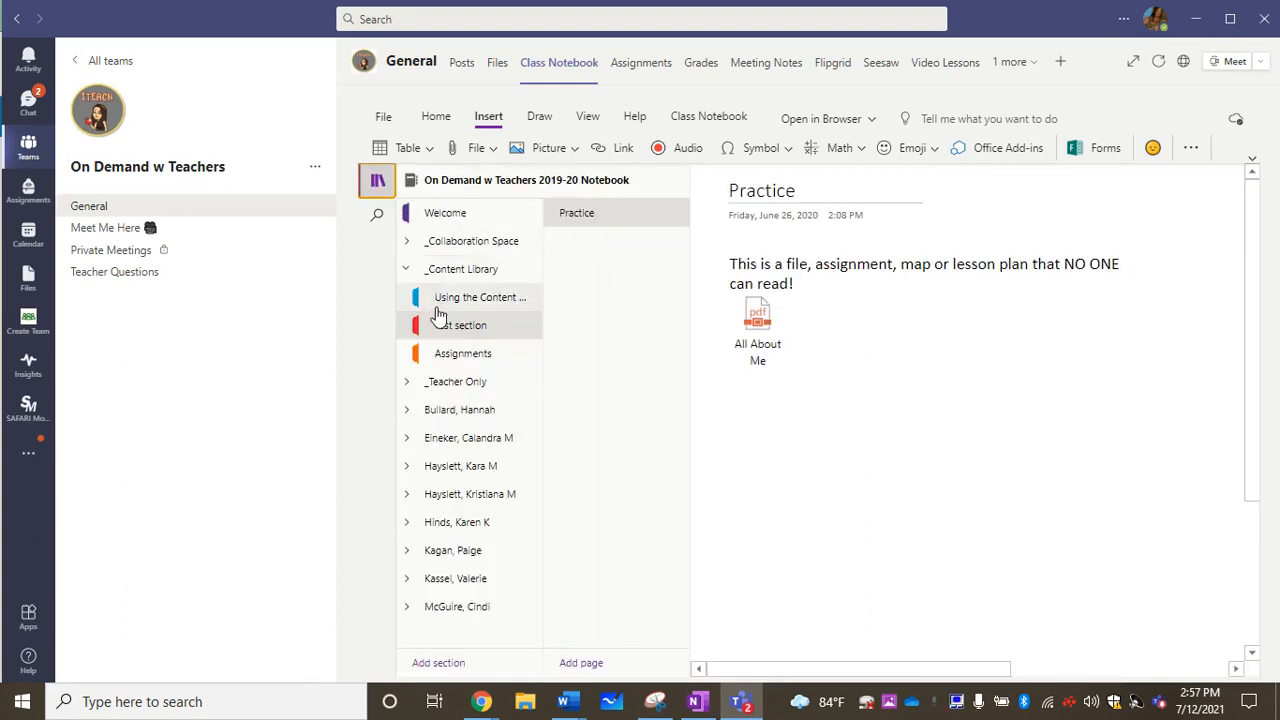
left_click(461, 358)
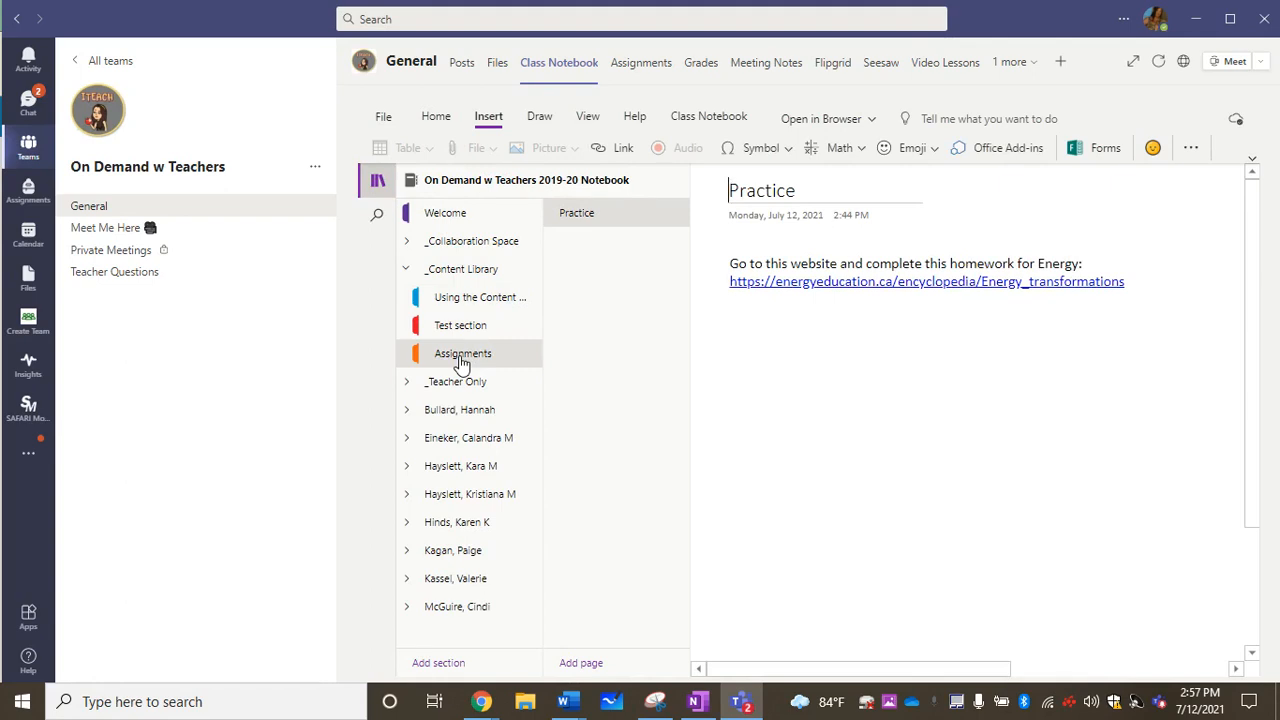
left_click(1150, 280)
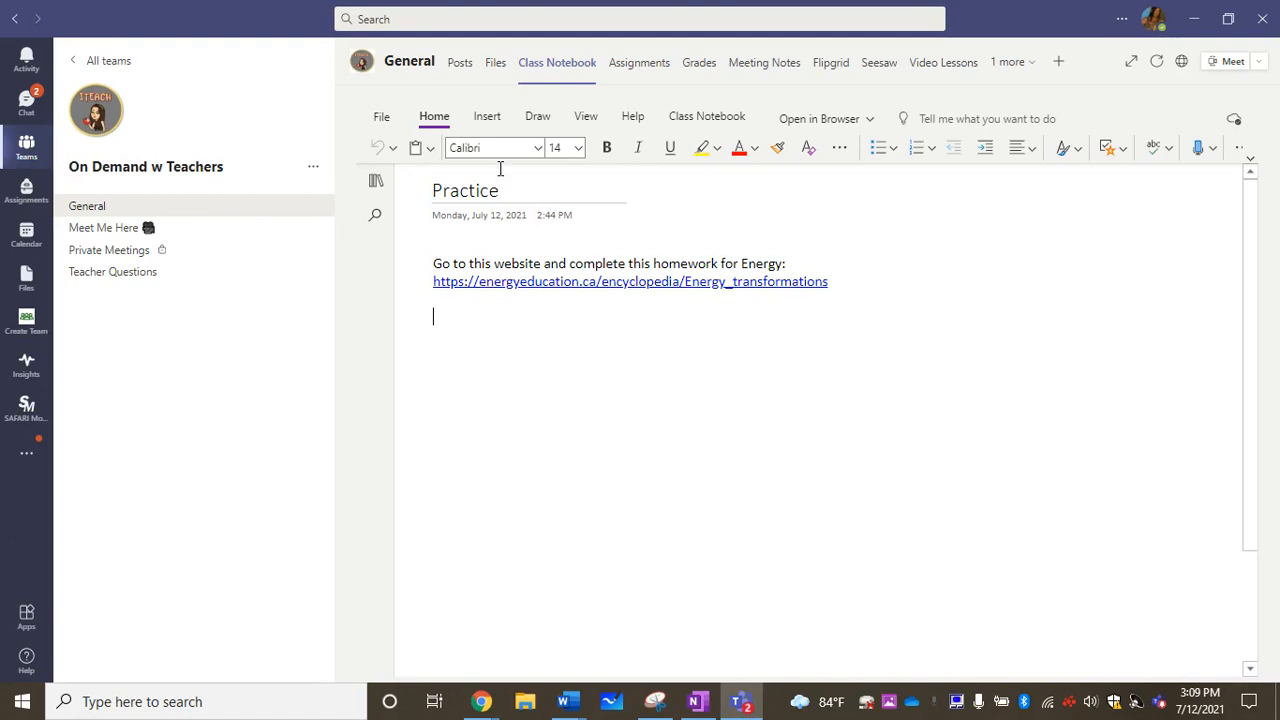
- Insert the Word file EnergyTransformationsWkst from the Science folder in Documents as a file printout below the link
left_click(487, 118)
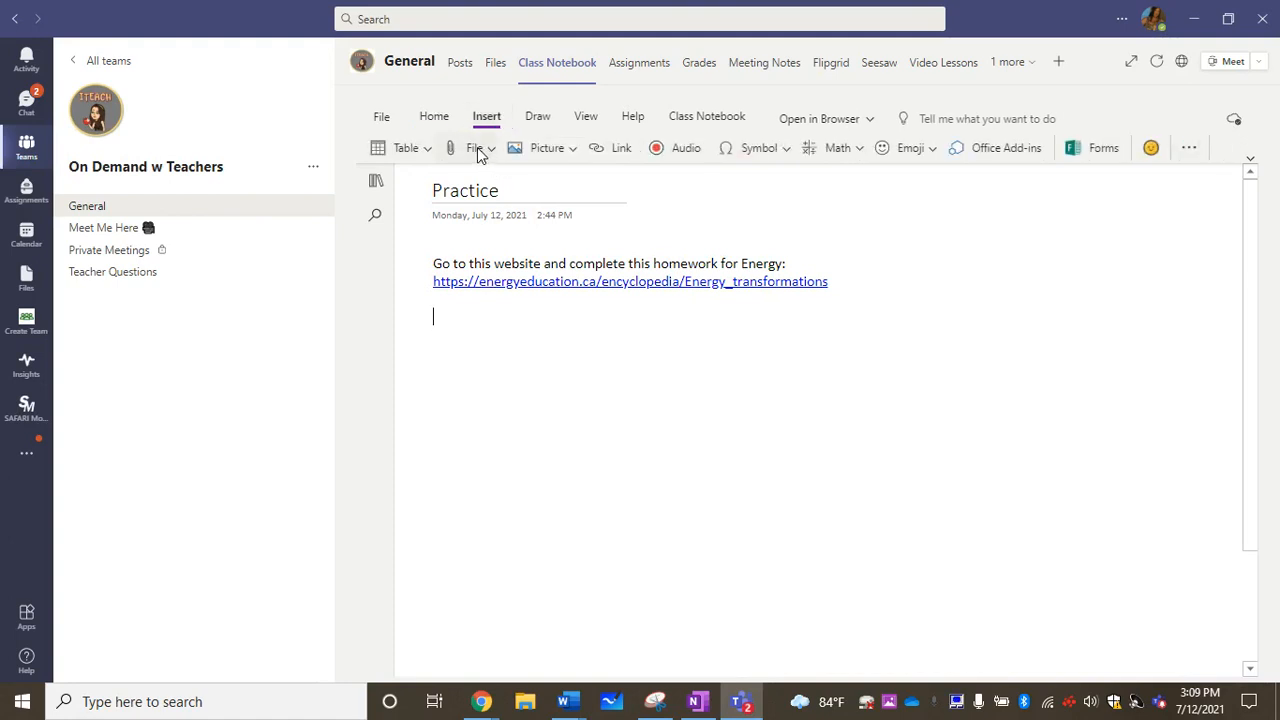
left_click(492, 148)
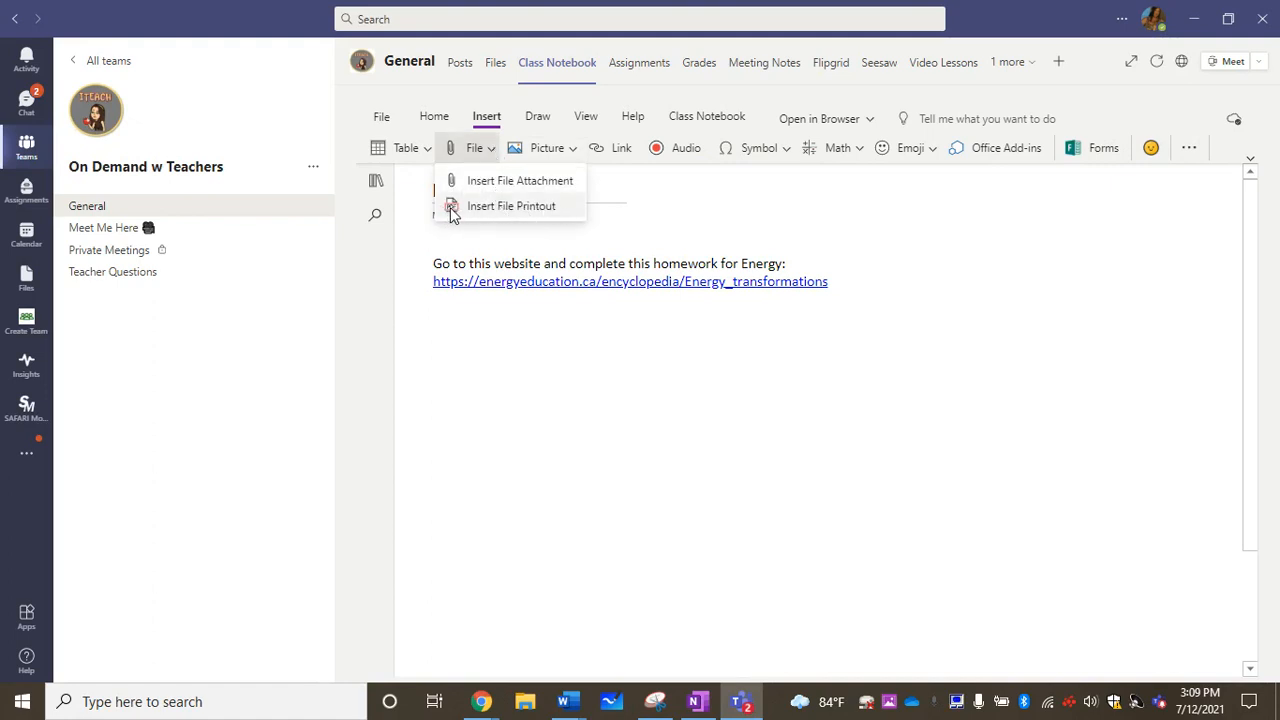
left_click(509, 206)
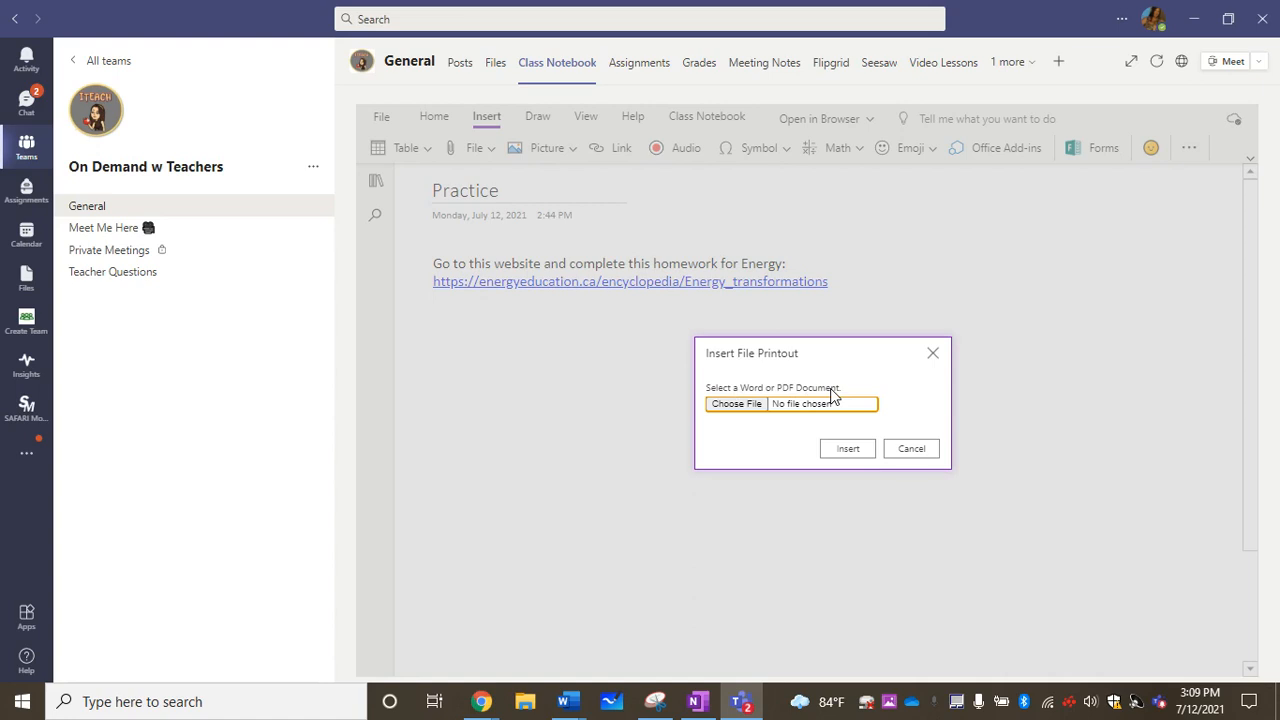
left_click(733, 407)
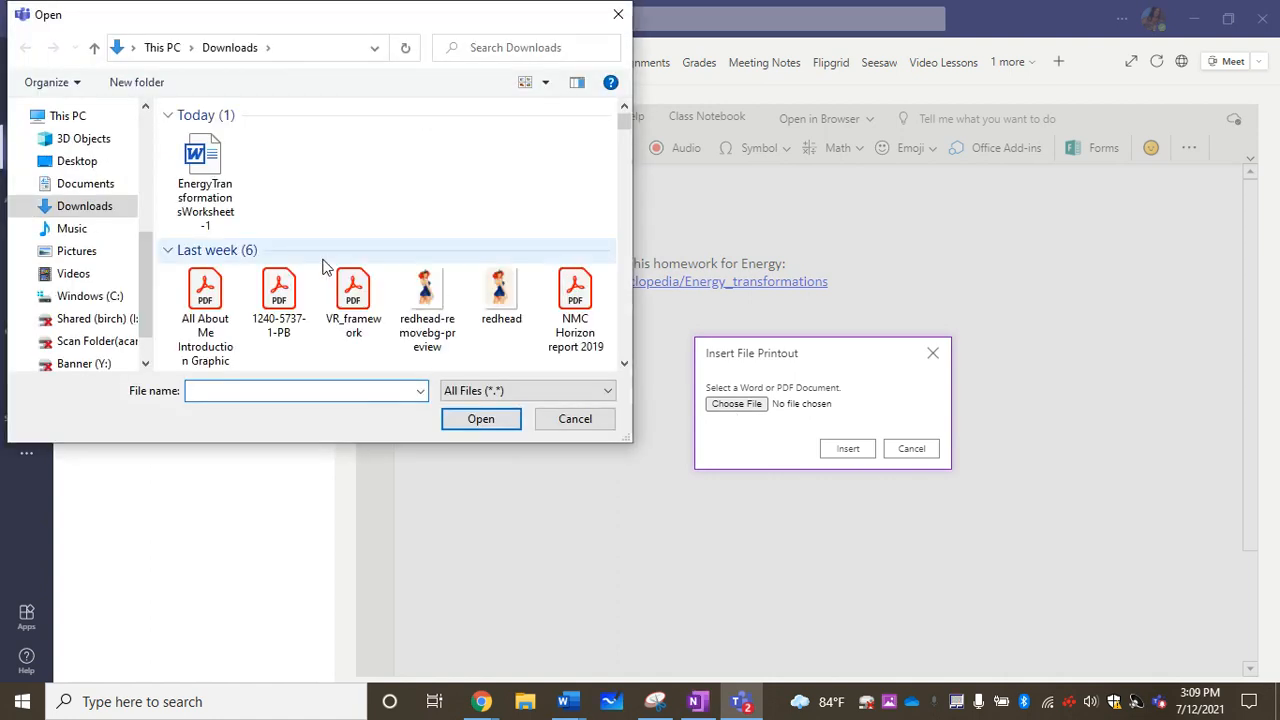
left_click(110, 186)
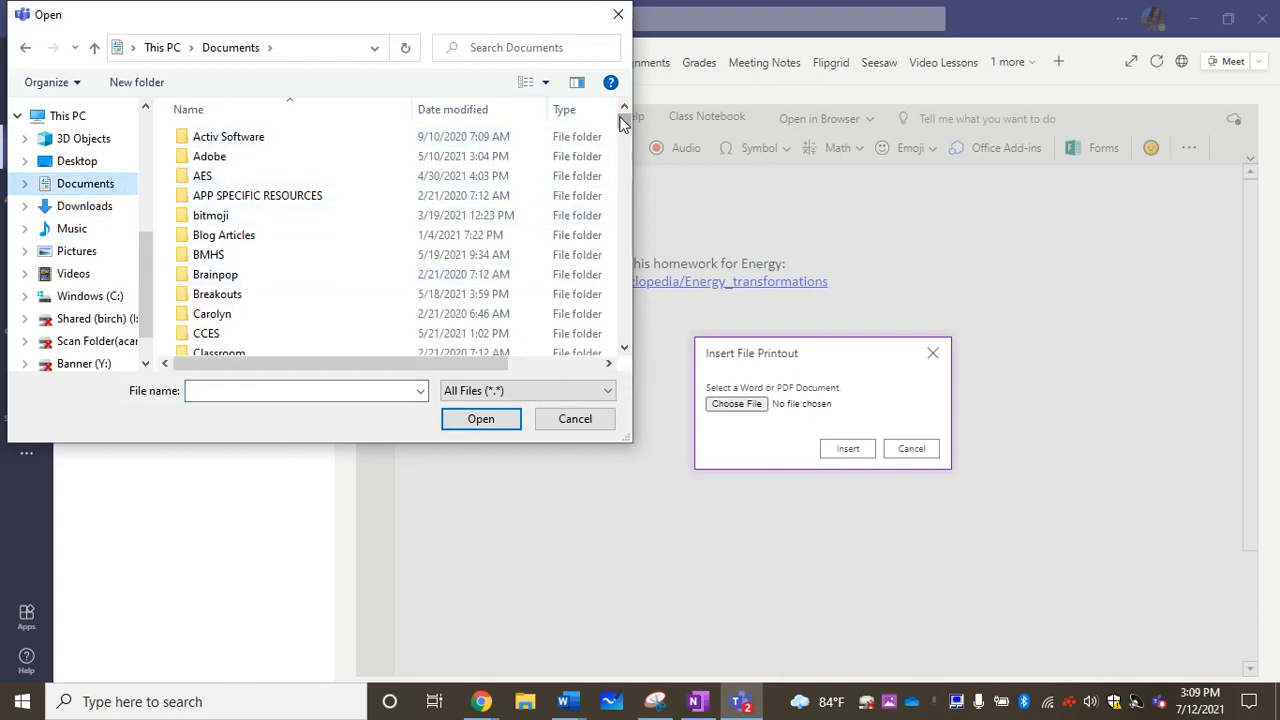
left_click_drag(621, 124, 622, 177)
double_click(246, 218)
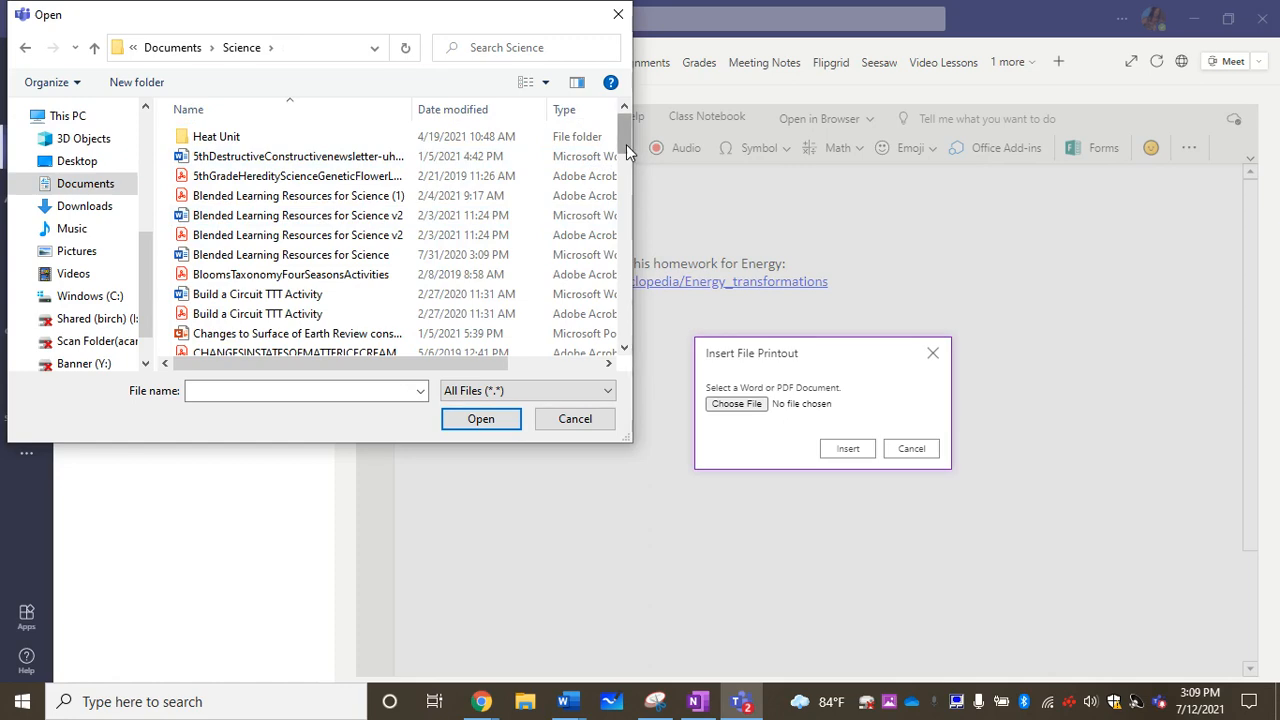
left_click_drag(626, 144, 623, 220)
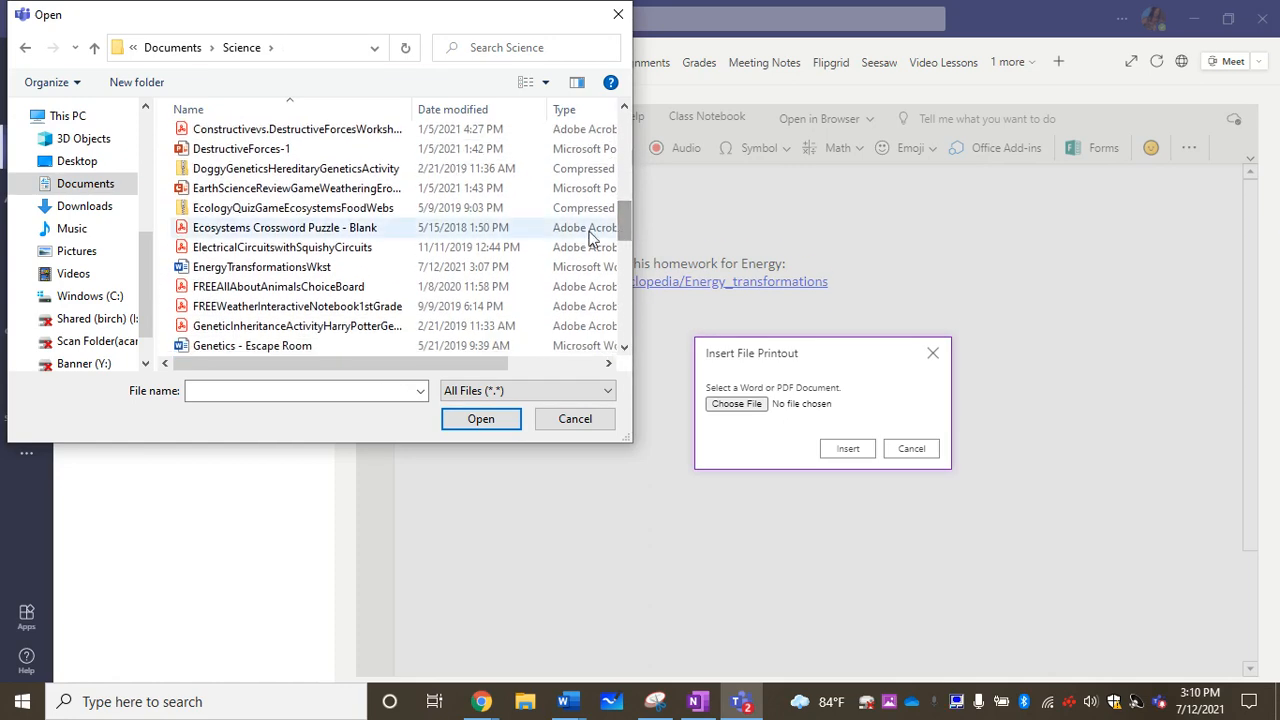
double_click(325, 268)
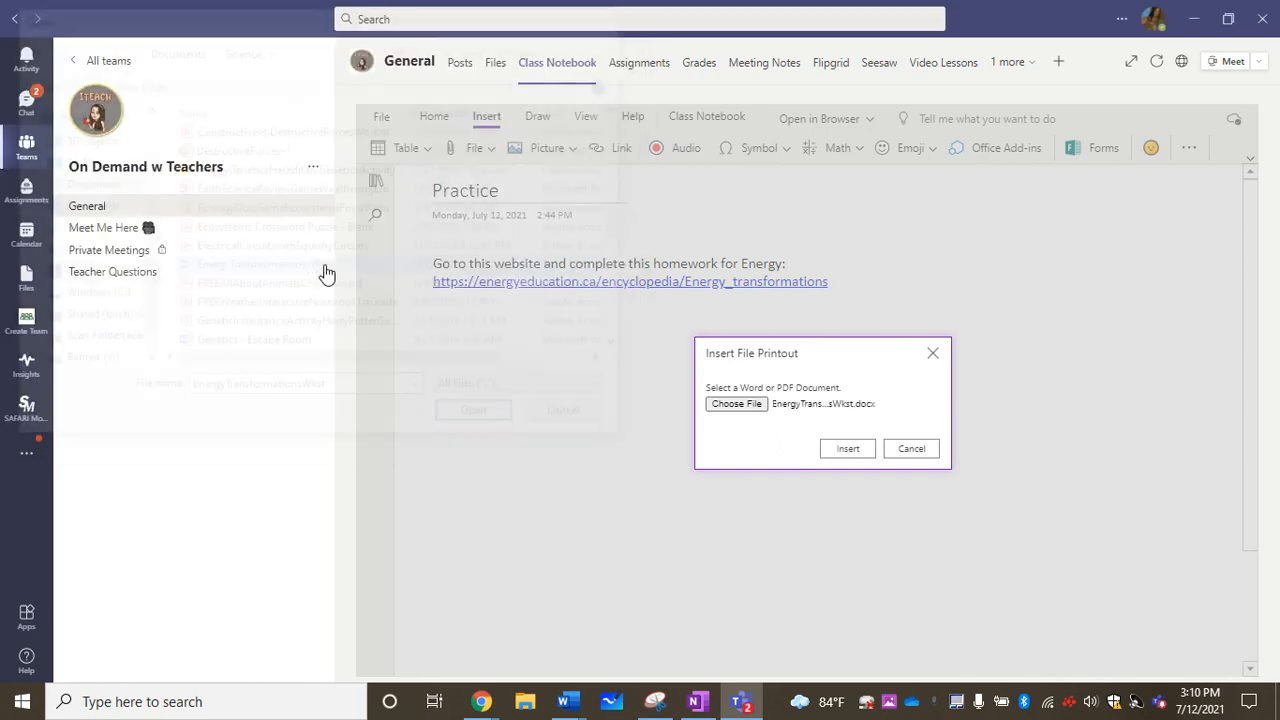
left_click(845, 448)
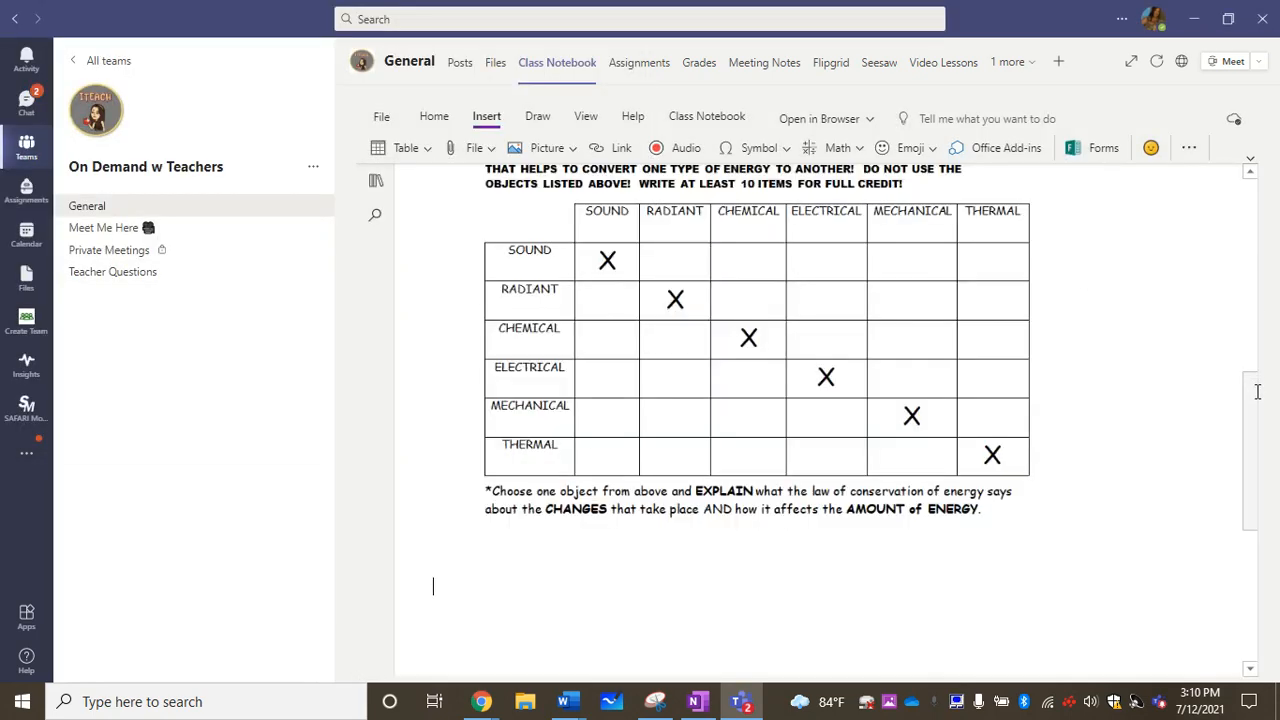
- Examine the inserted worksheet printout and its Word file attachment, and review the file insertion options
left_click_drag(1251, 386, 1247, 195)
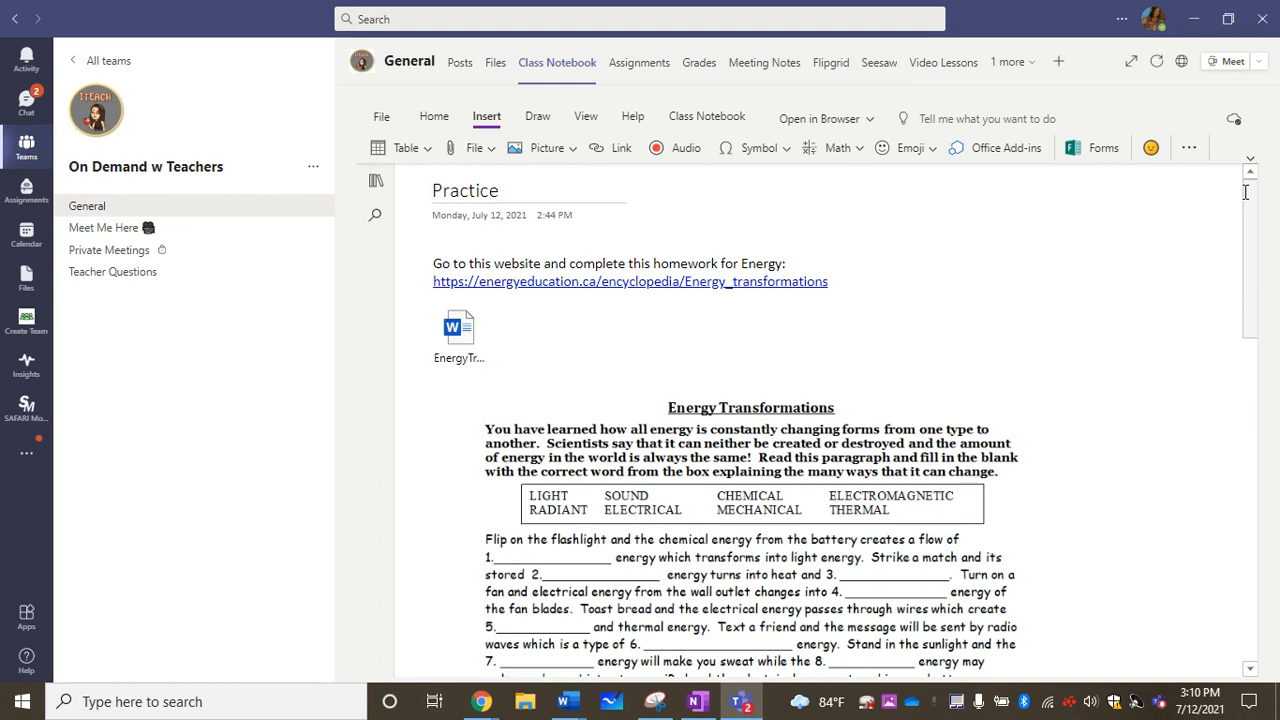
left_click(451, 332)
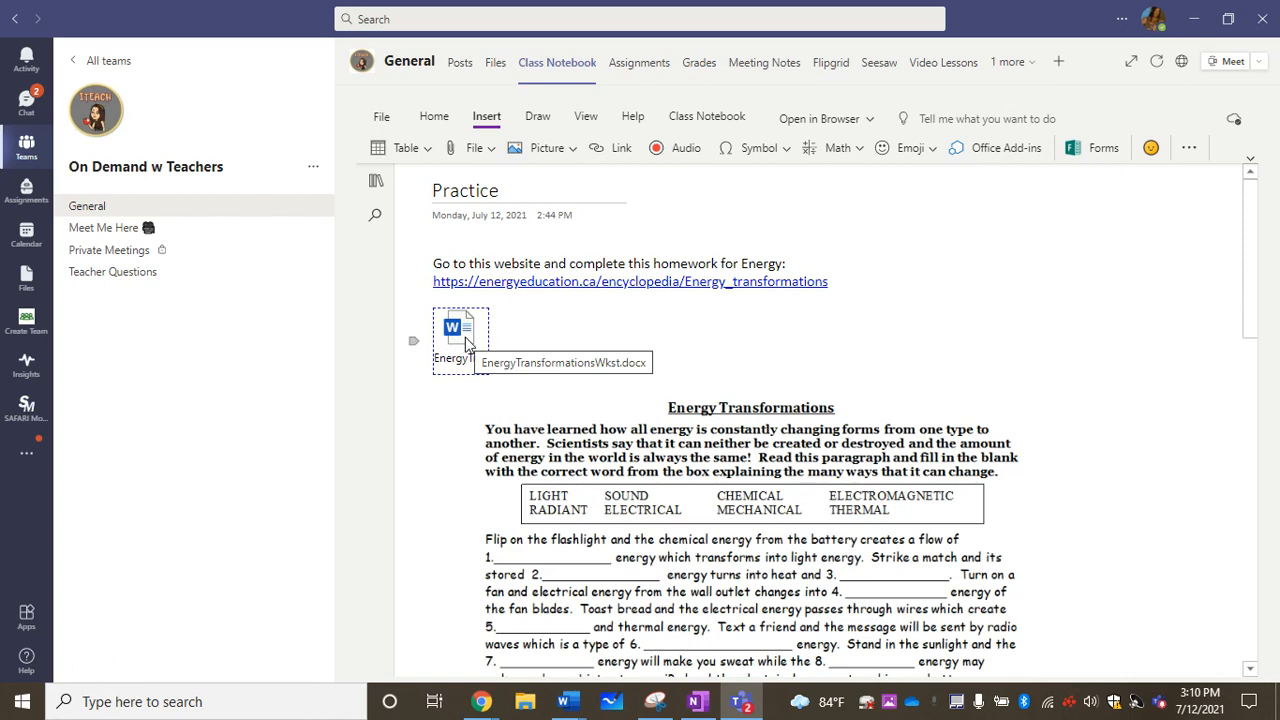
left_click(610, 327)
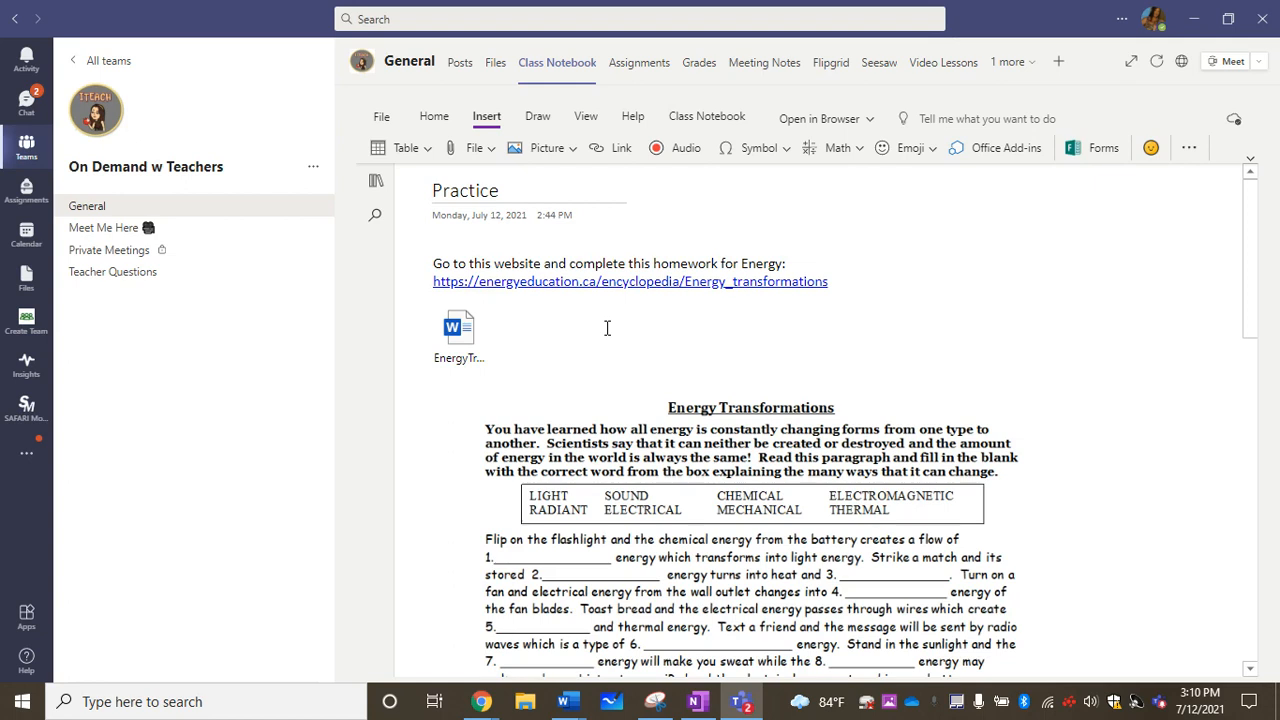
left_click(491, 147)
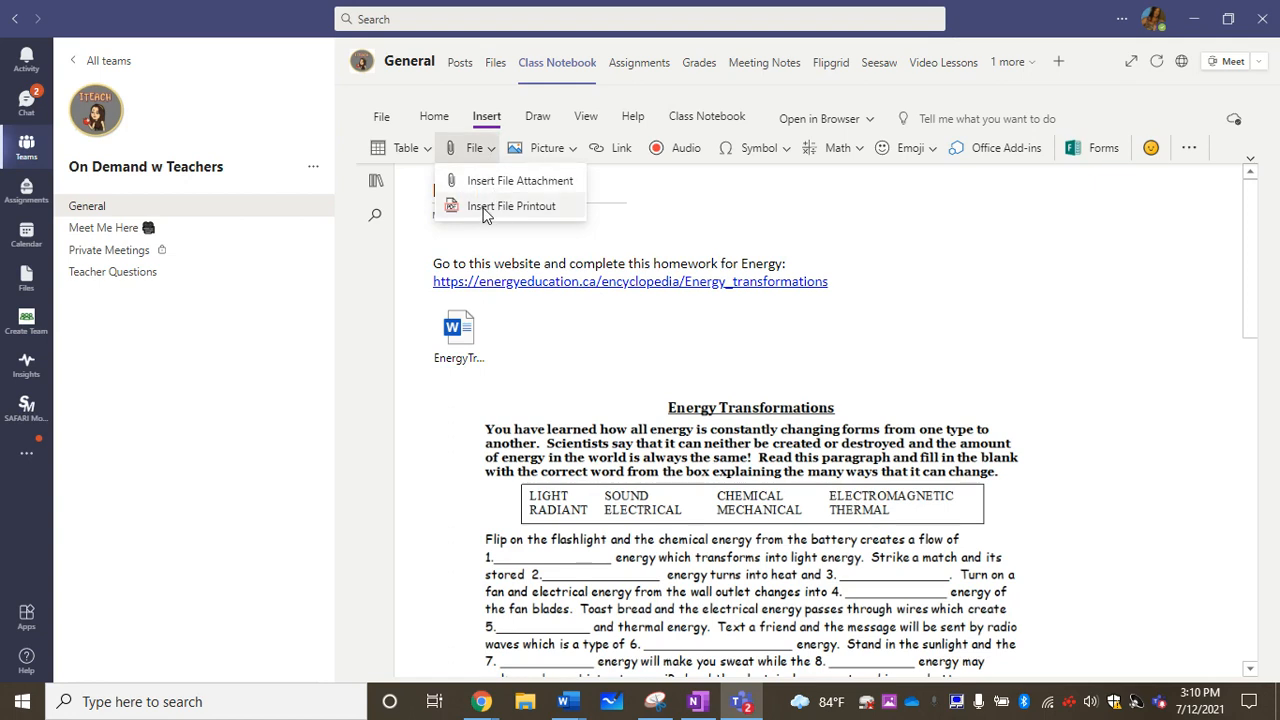
left_click(520, 343)
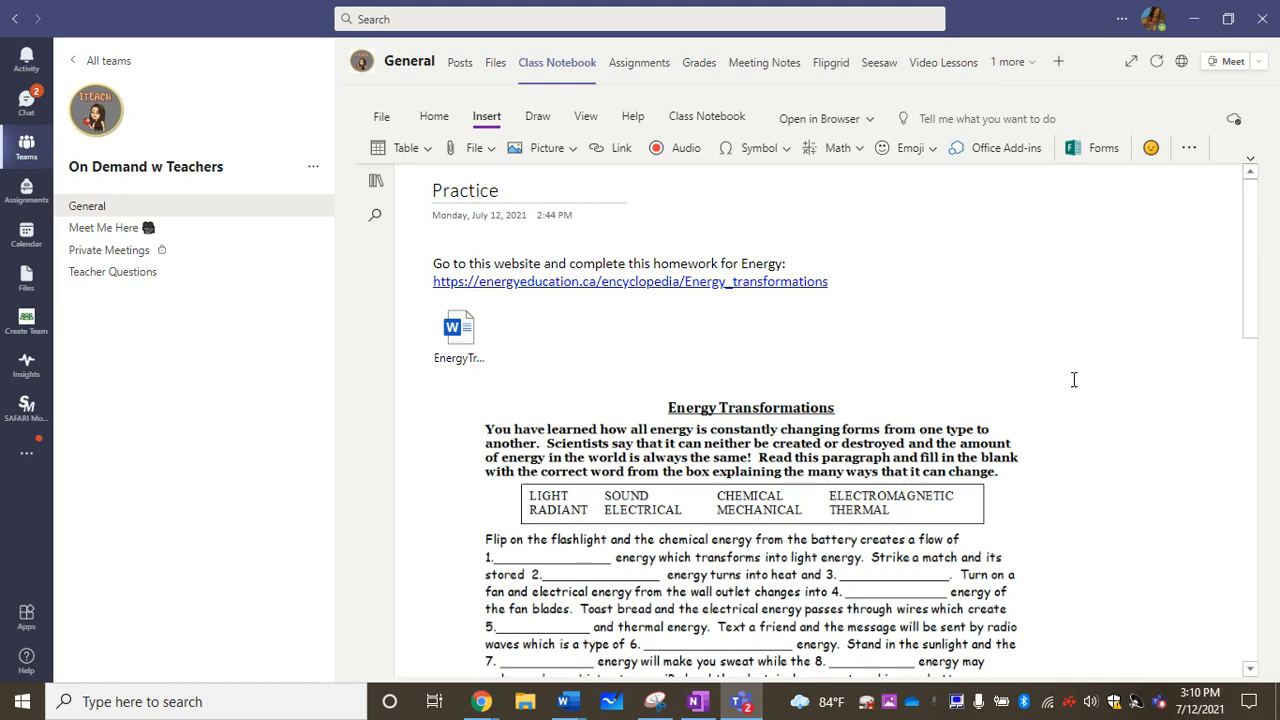
scroll(1076, 386, "down", 4)
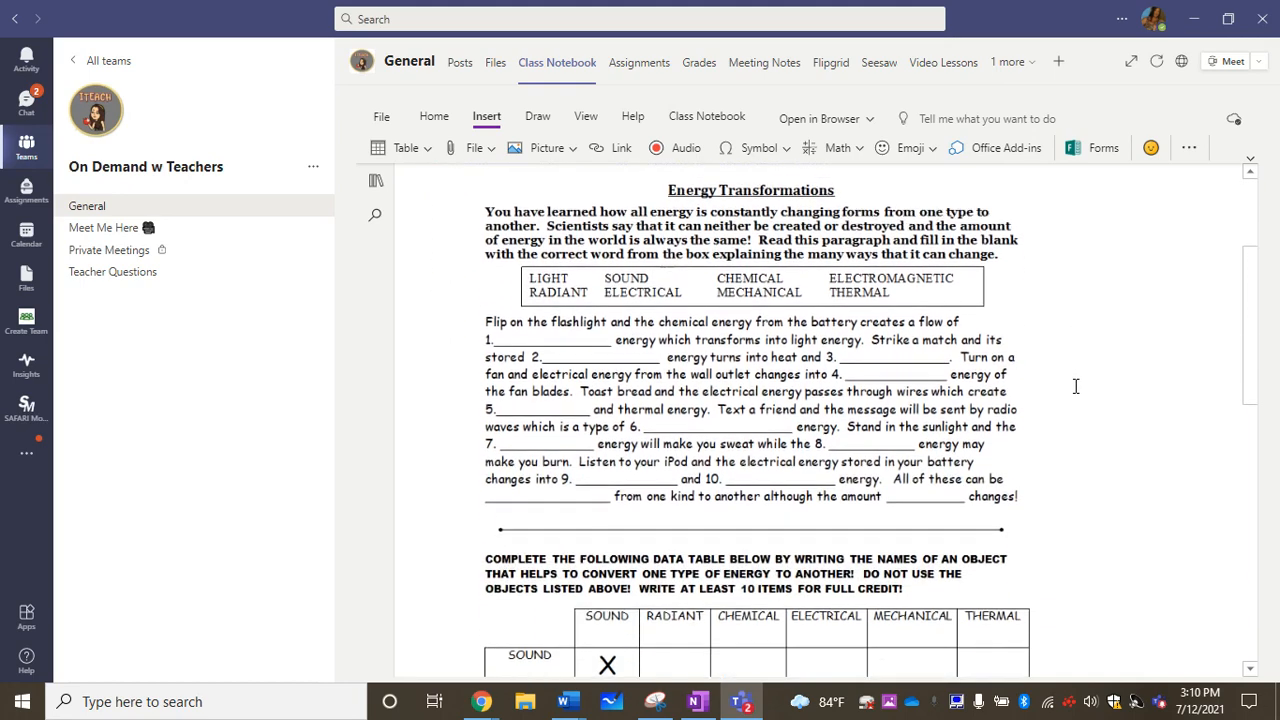
scroll(1076, 386, "up", 4)
scroll(1076, 386, "up", 1)
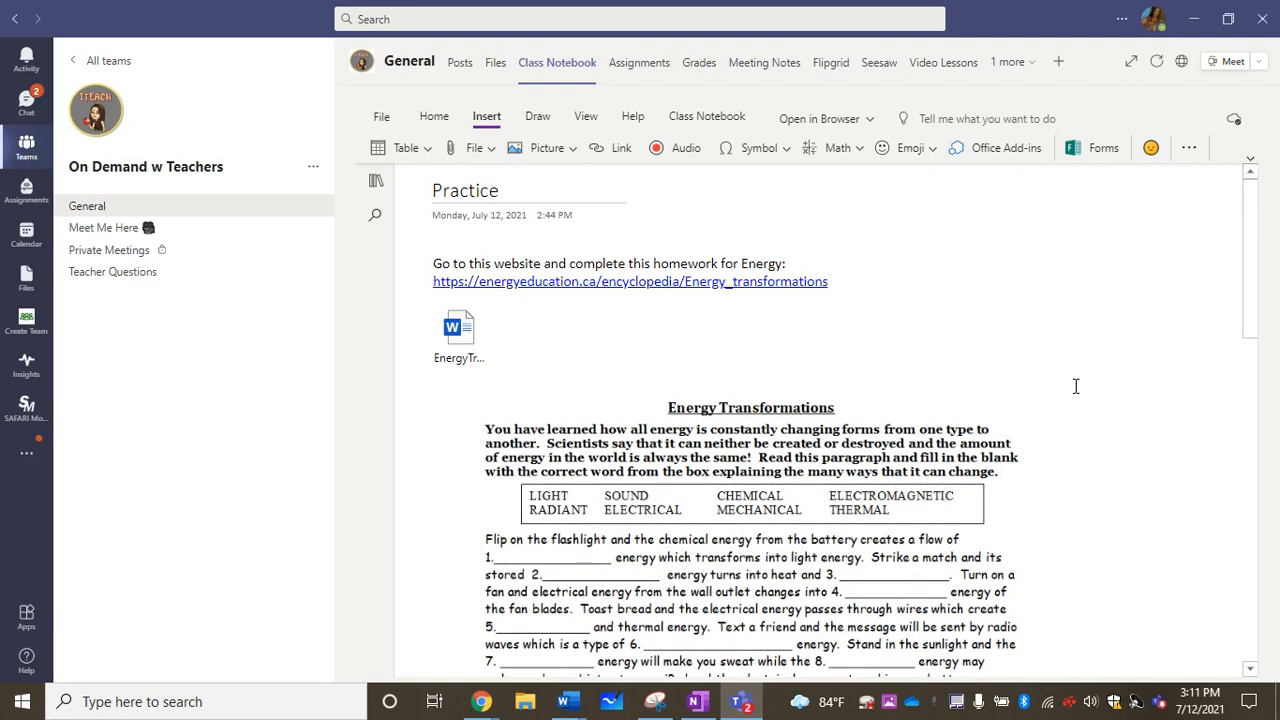
left_click(476, 332)
left_click(598, 346)
- Distribute the Practice page to the Homework section of all students' notebooks
left_click(724, 122)
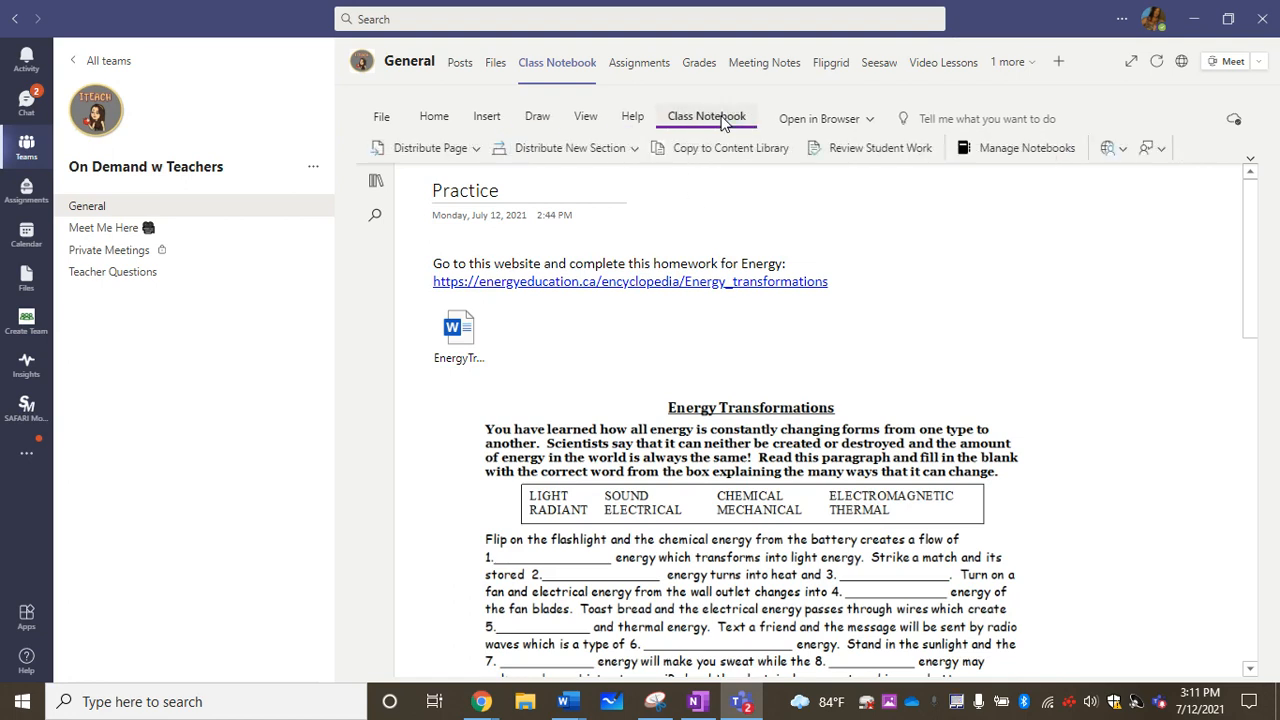
left_click(477, 152)
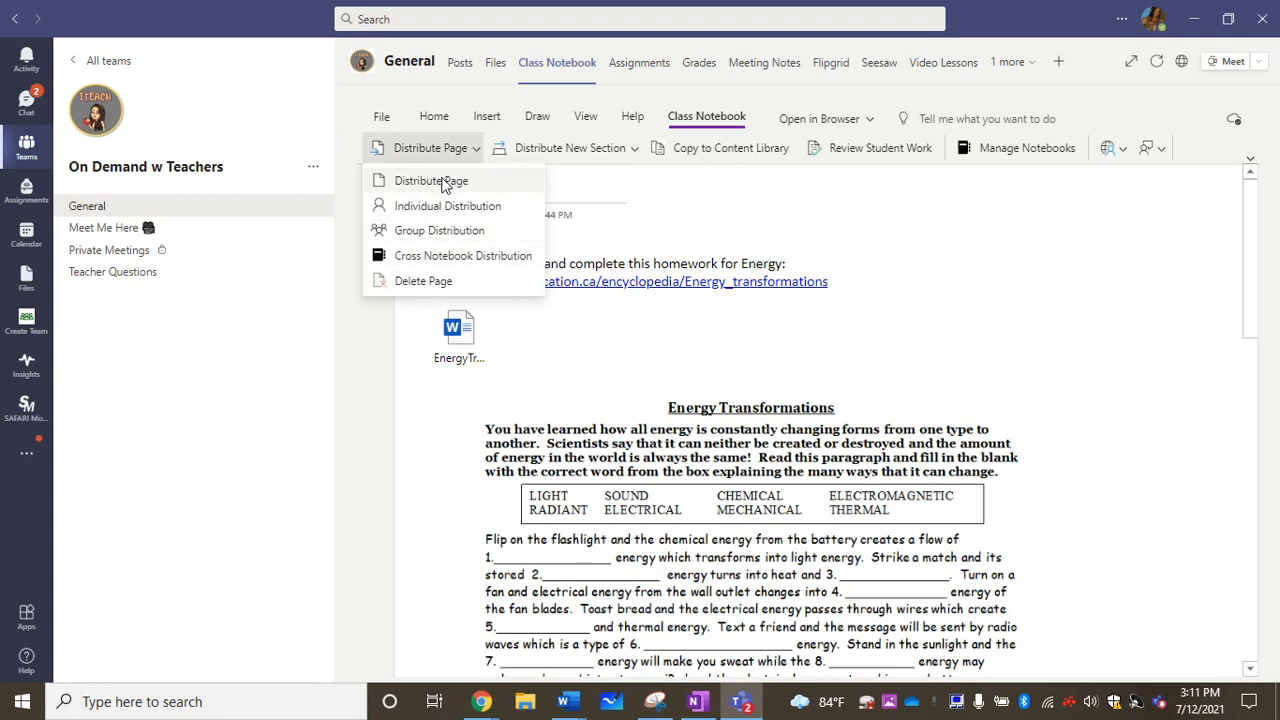
left_click(445, 190)
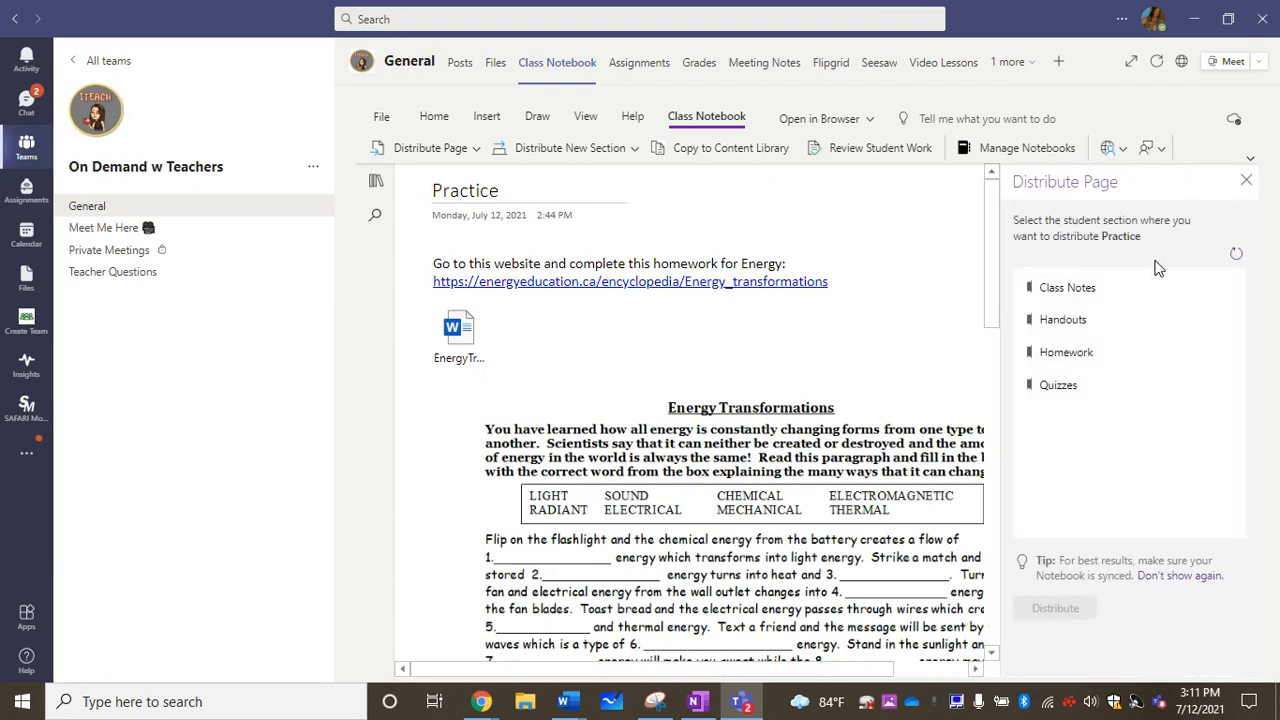
left_click(1071, 355)
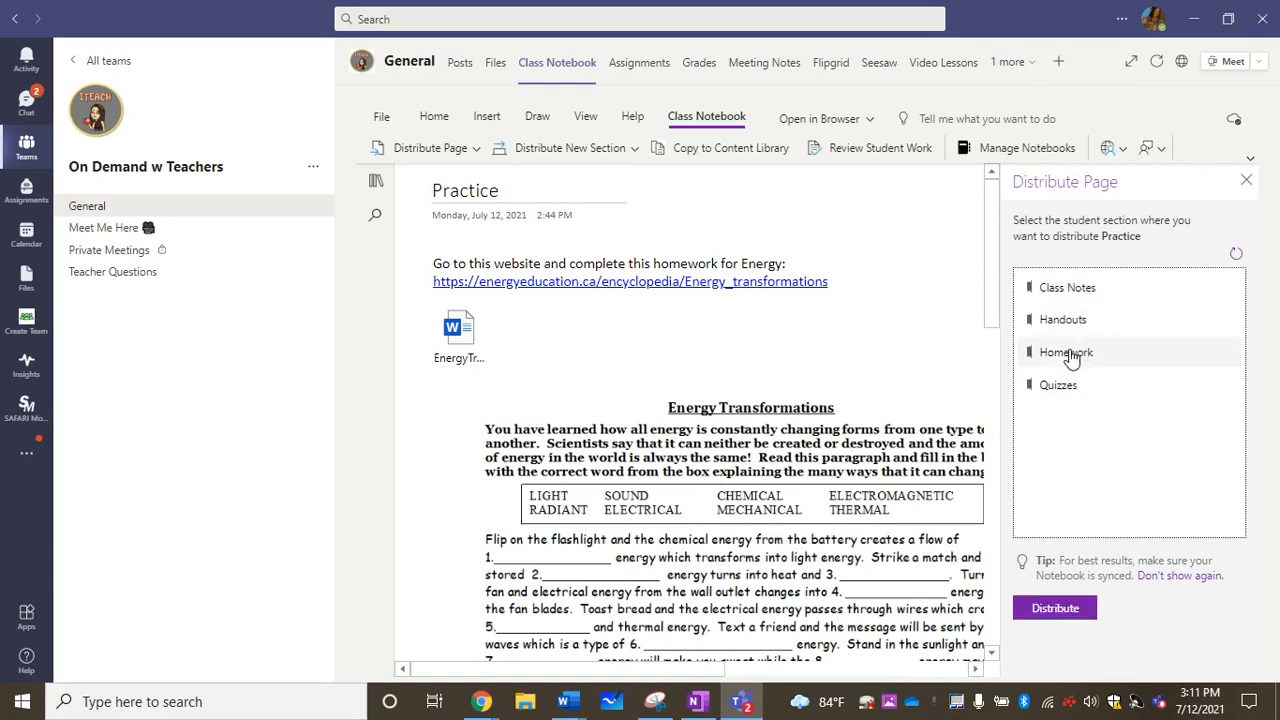
left_click(1070, 606)
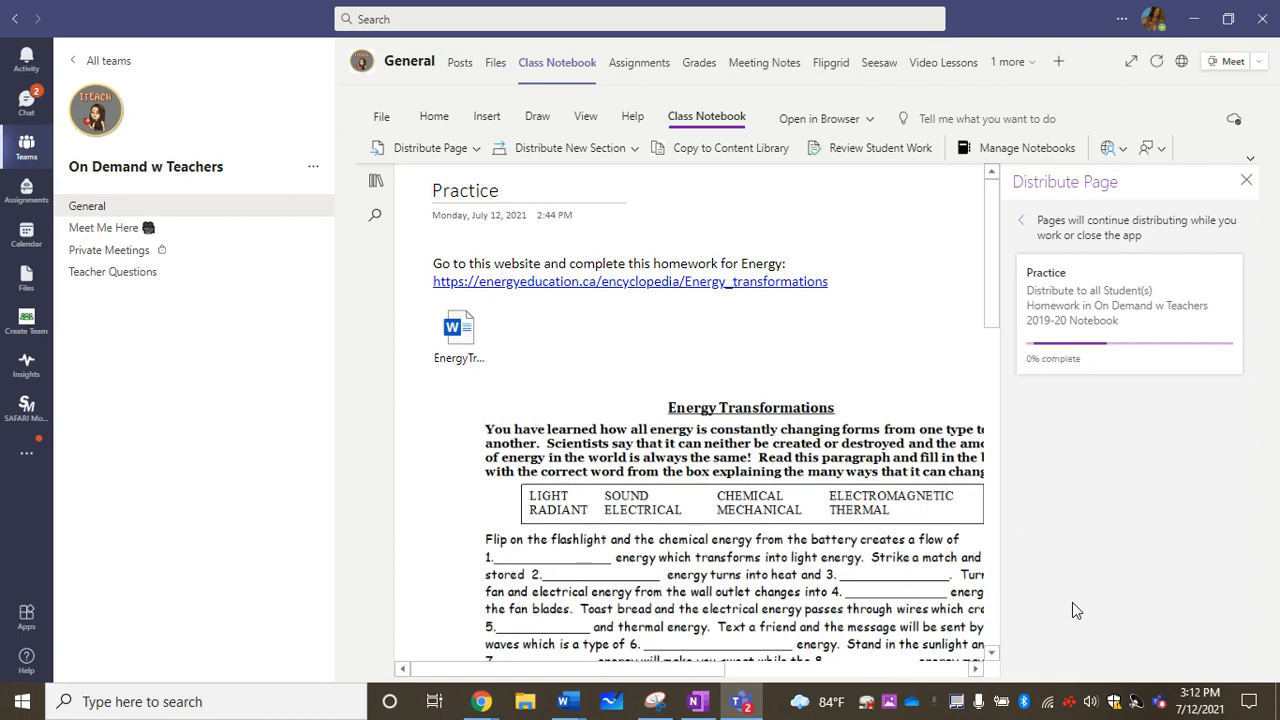
- Review the other page distribution options, including individual and group distribution, and look over the worksheet printout on the Practice page
left_click(476, 147)
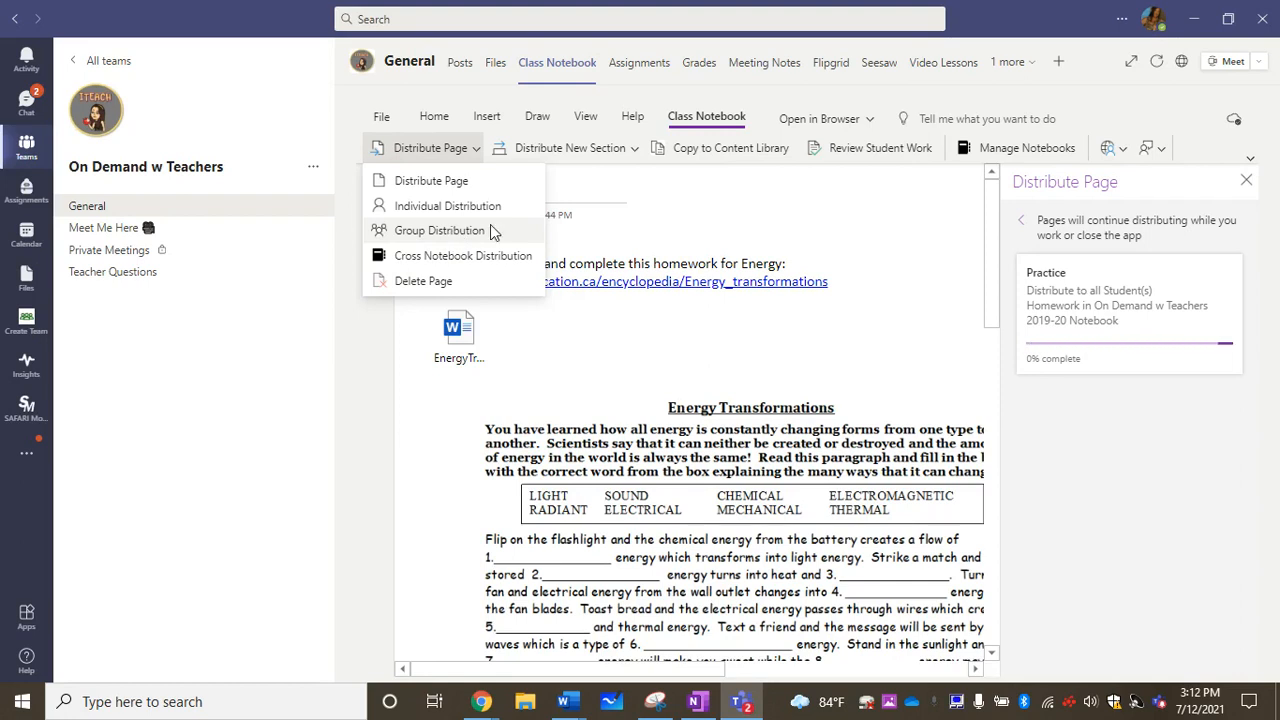
left_click(869, 318)
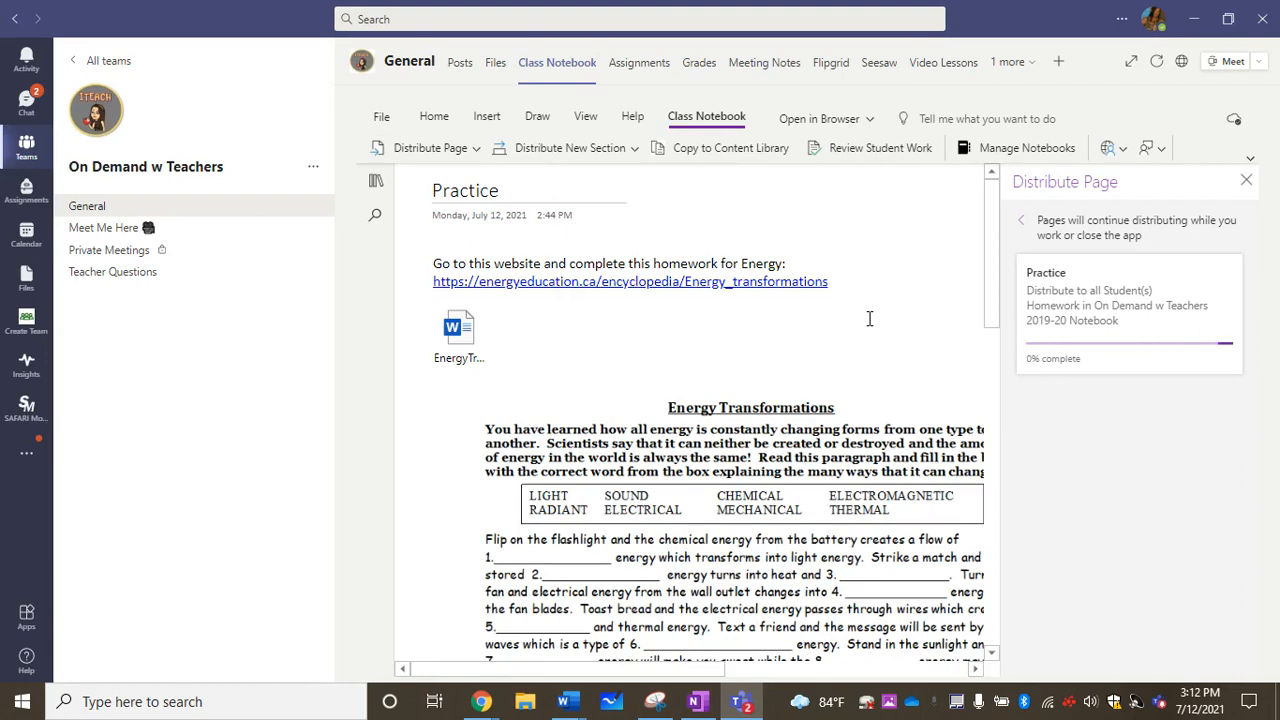
scroll(925, 366, "down", 1)
scroll(925, 366, "down", 5)
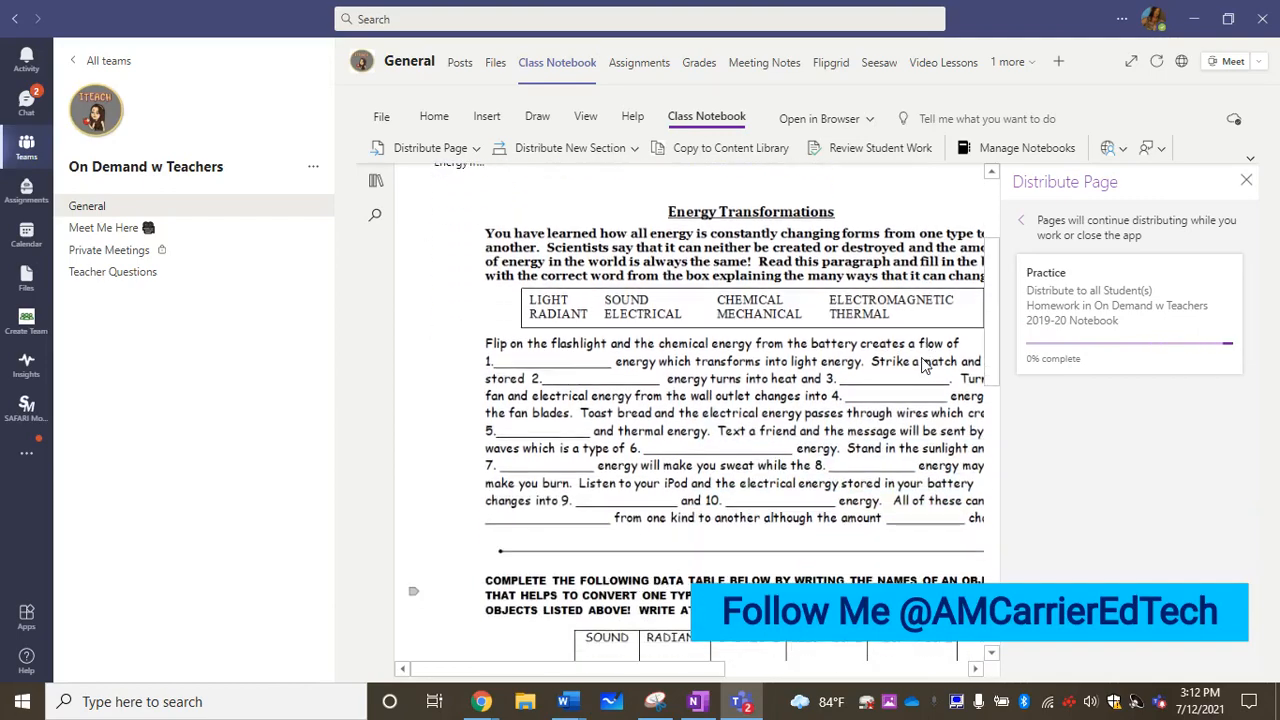
scroll(925, 366, "up", 4)
scroll(925, 366, "down", 3)
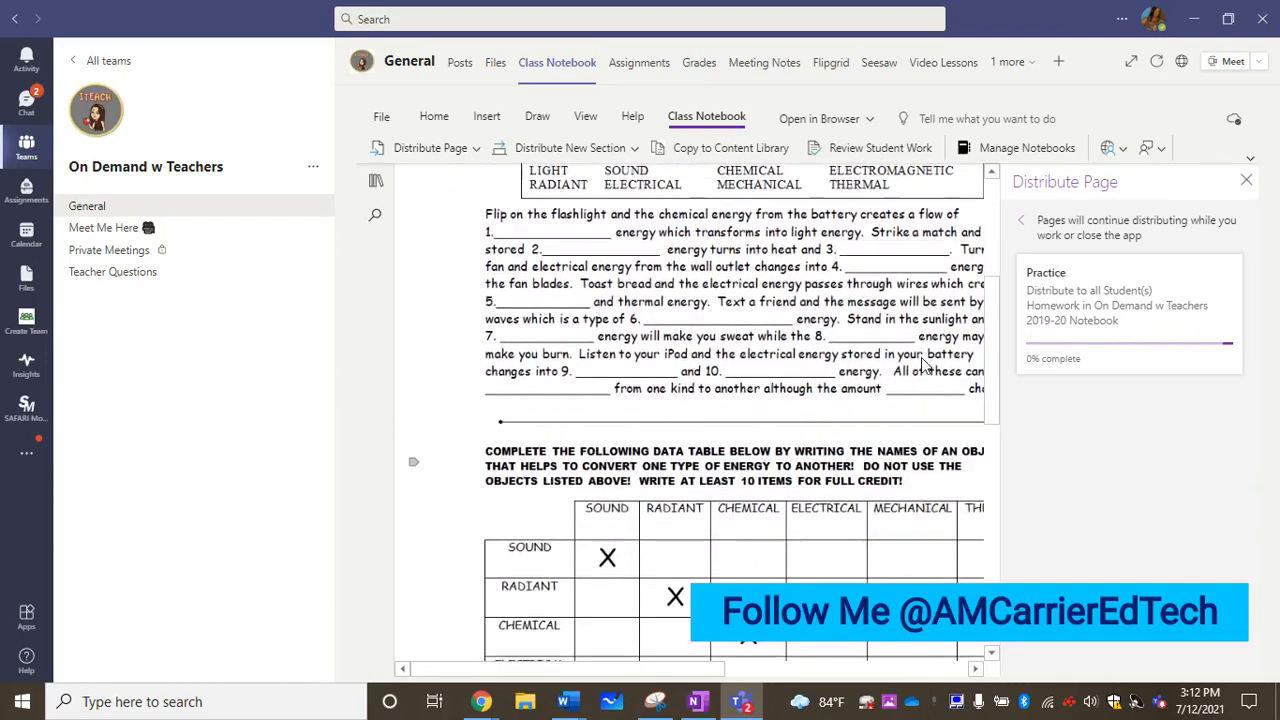
scroll(925, 366, "up", 4)
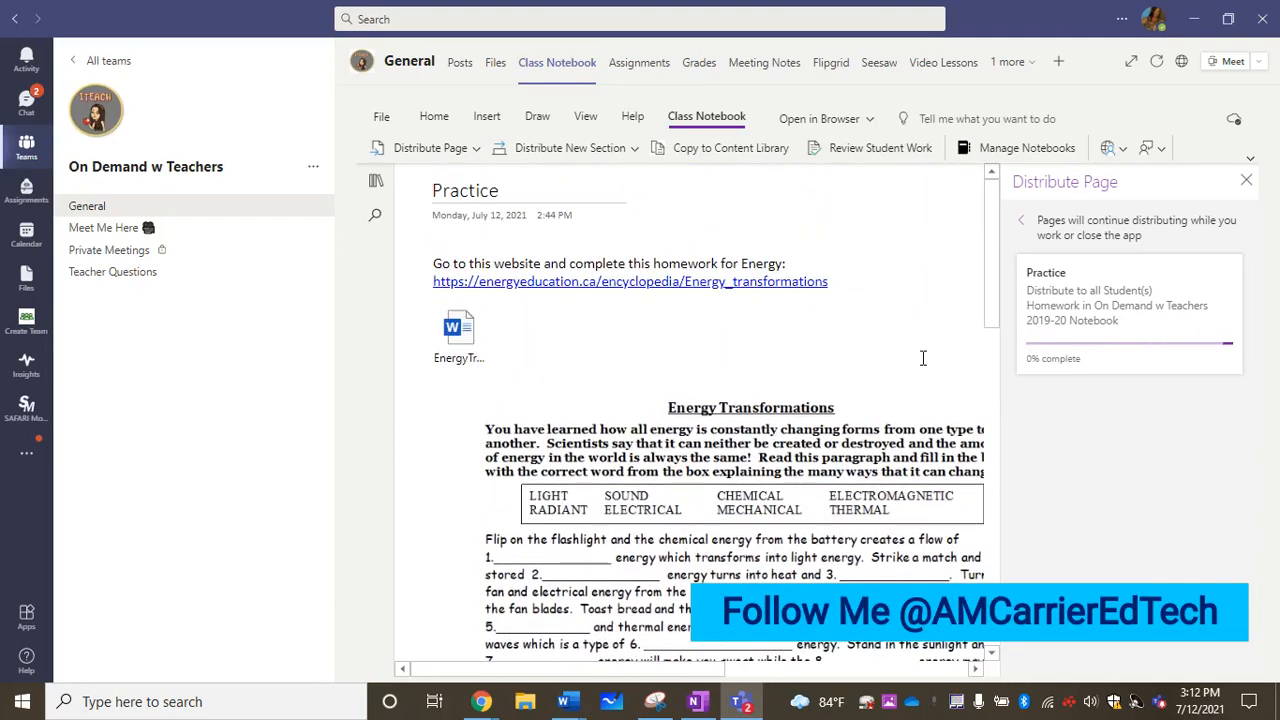